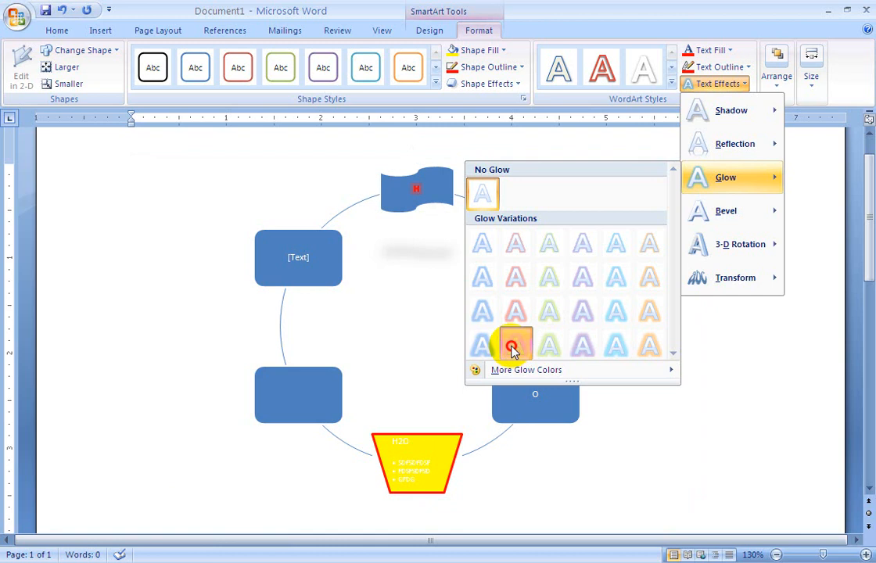
# Apply the strongest red glow variation to the text in the wave shape of the cycle diagram.
pyautogui.click(514, 346)
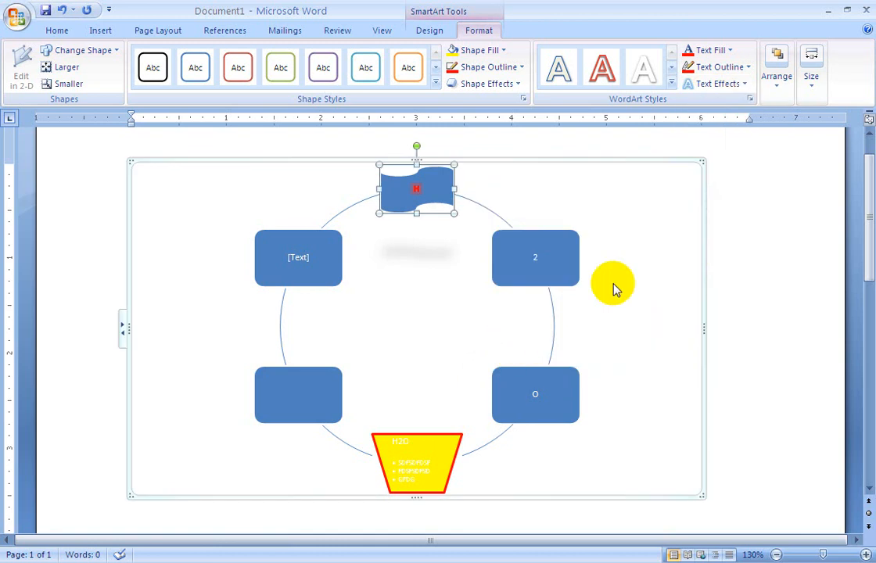
pyautogui.click(810, 76)
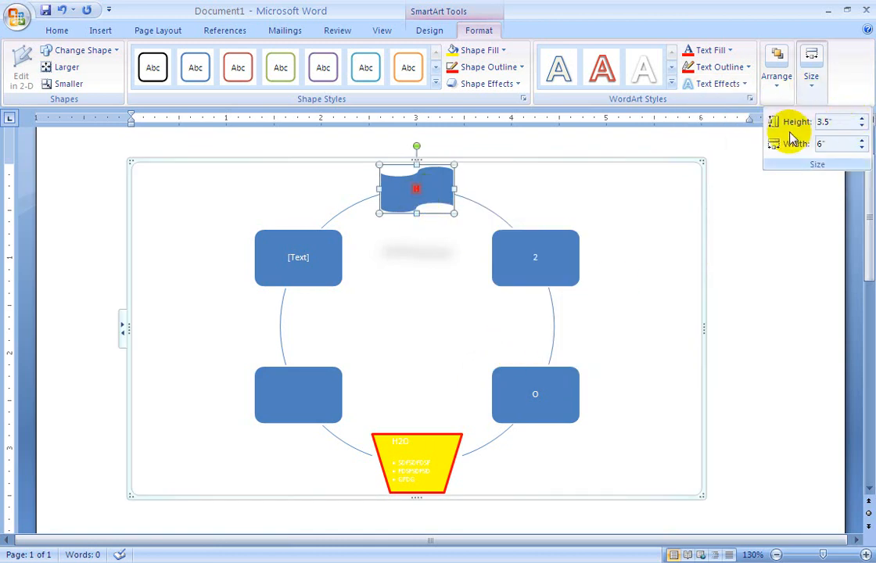
pyautogui.click(98, 29)
pyautogui.click(301, 66)
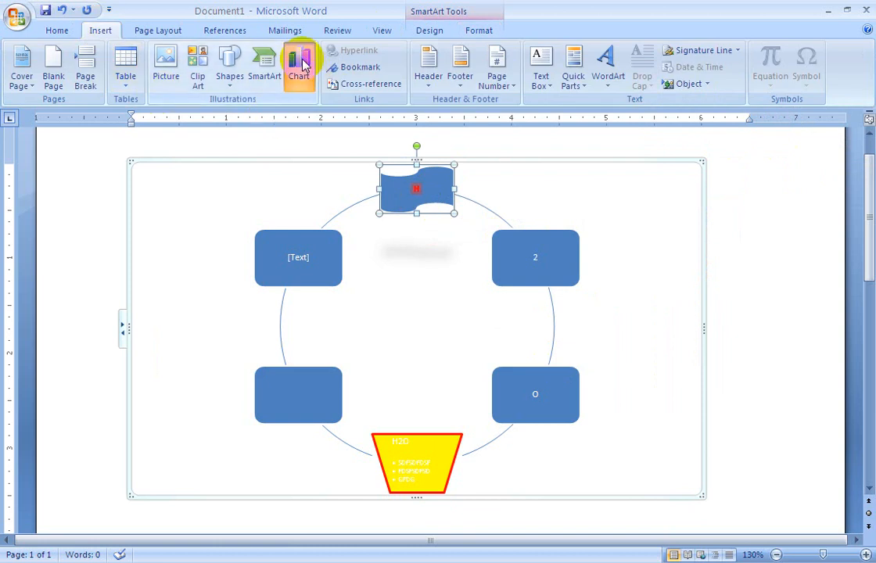
pyautogui.moveTo(634, 202); pyautogui.dragTo(637, 165)
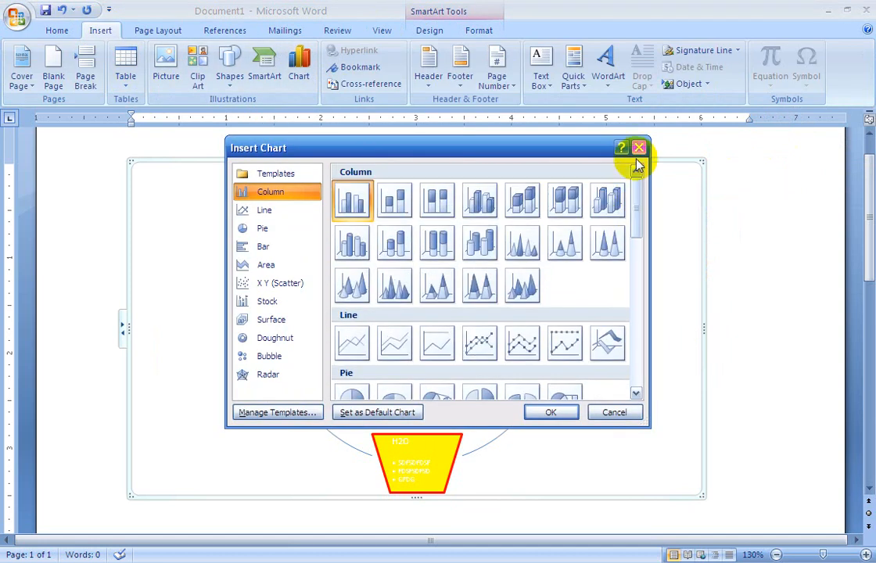
pyautogui.click(638, 148)
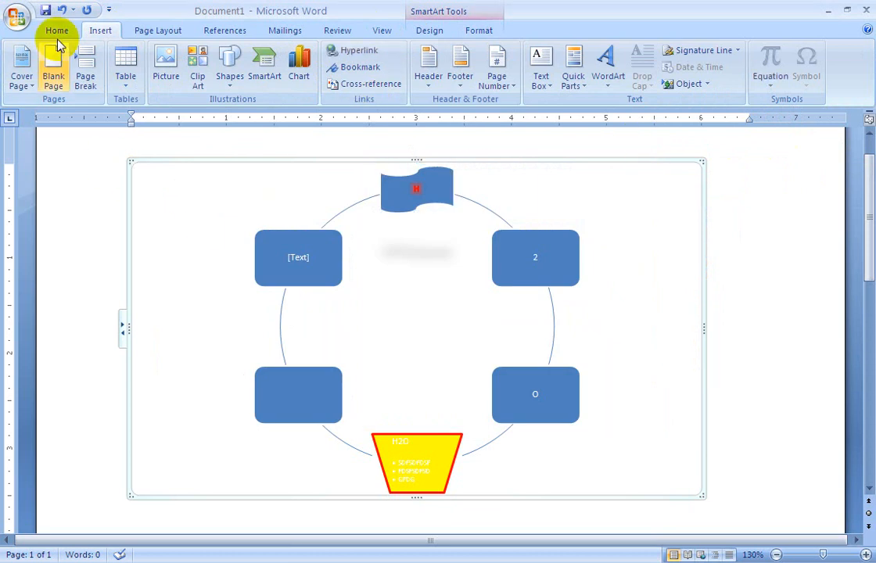
# Save the document on the Desktop under the file name CHRT.
pyautogui.hotkey('ctrl', 's')
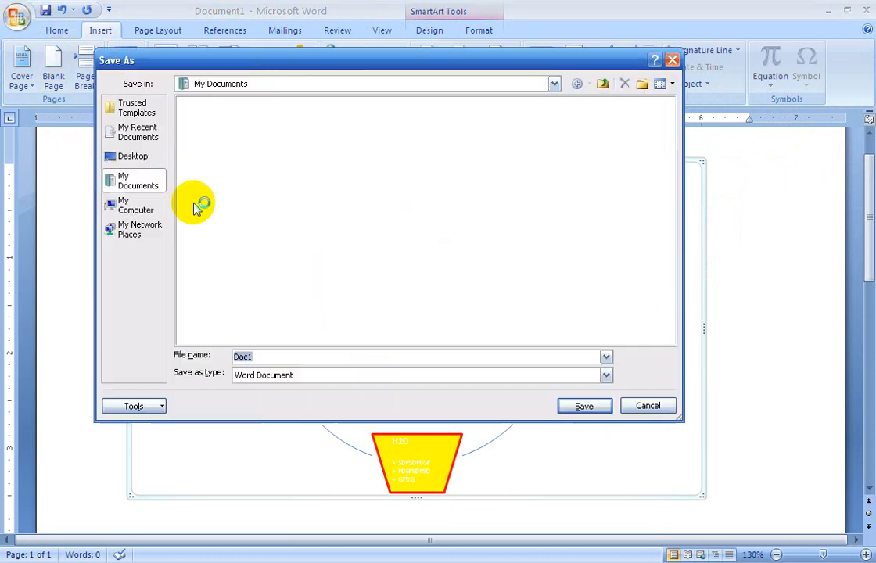
pyautogui.click(129, 156)
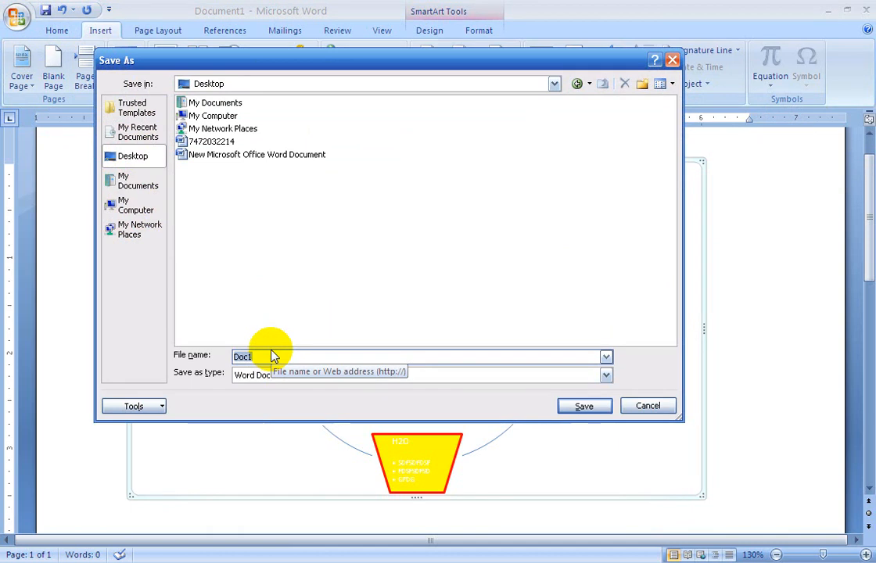
pyautogui.write('CHRT')
pyautogui.press('Return')
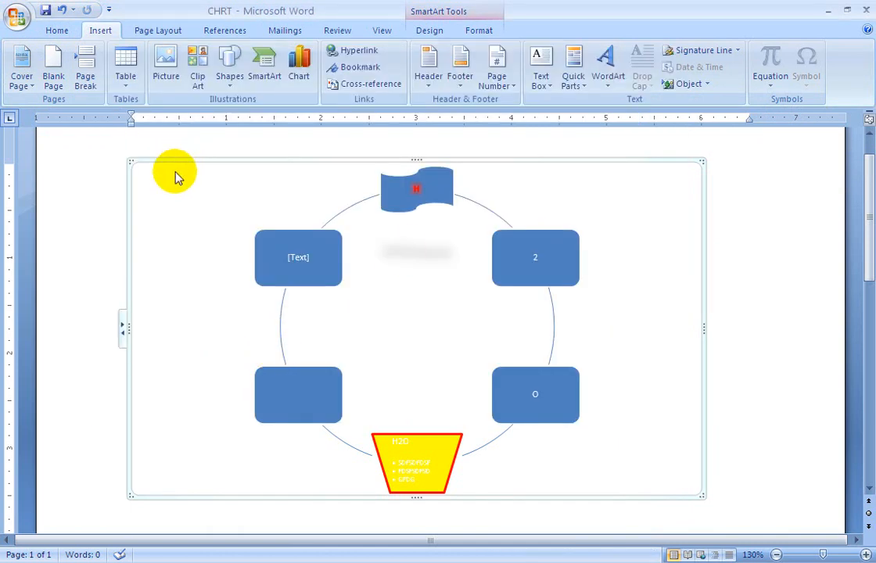
# Create a new blank document and enter the word "Chart" on its first line.
pyautogui.hotkey('ctrl', 'n')
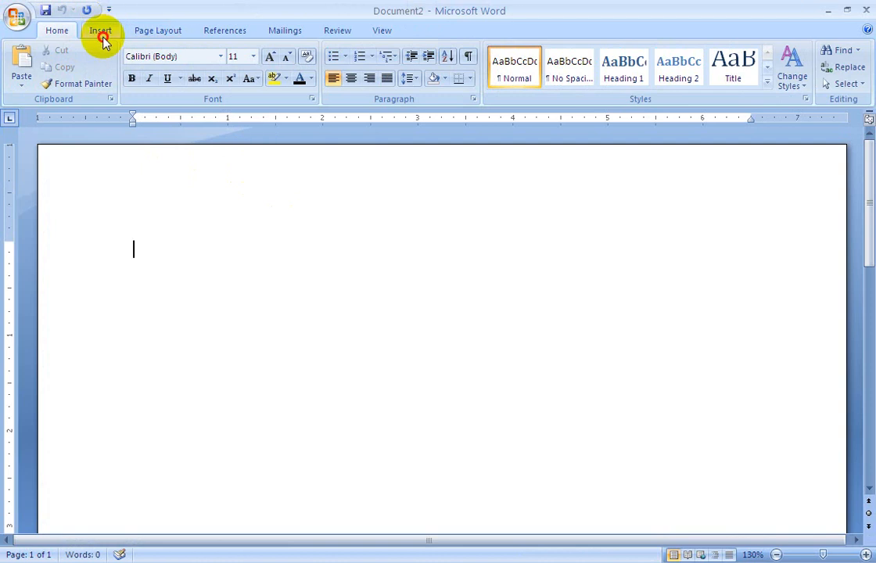
pyautogui.click(101, 33)
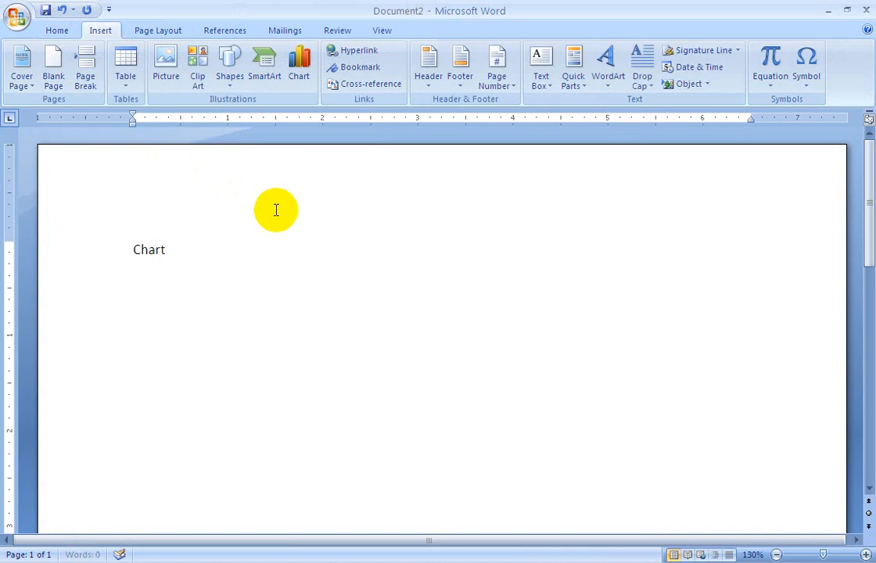
# Hyperlink the word "Chart" to the CHRT document stored on the Desktop.
pyautogui.doubleClick(174, 252)
pyautogui.click(356, 53)
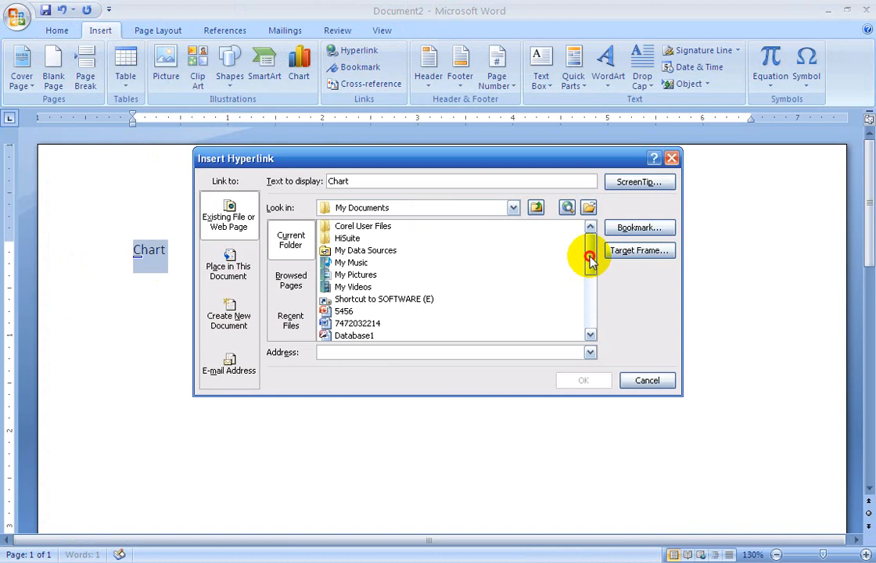
pyautogui.click(512, 208)
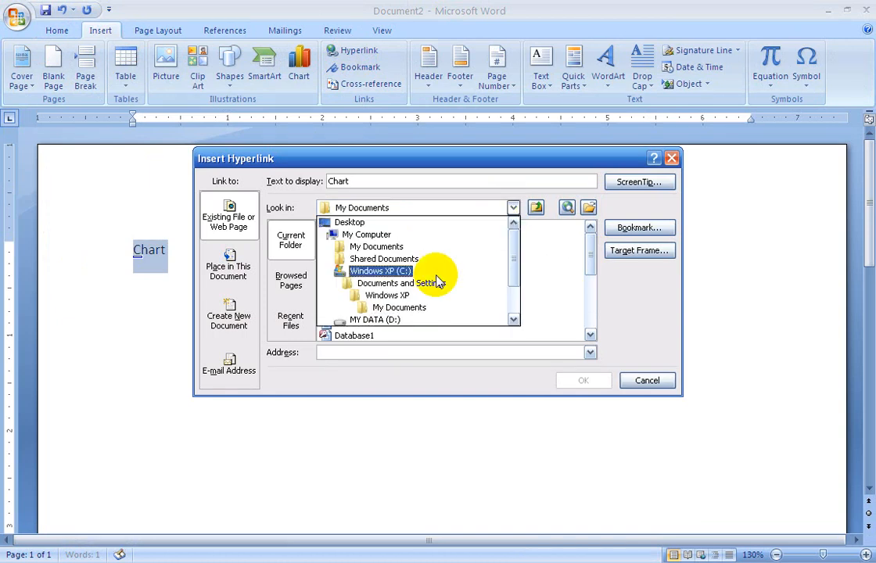
pyautogui.click(349, 223)
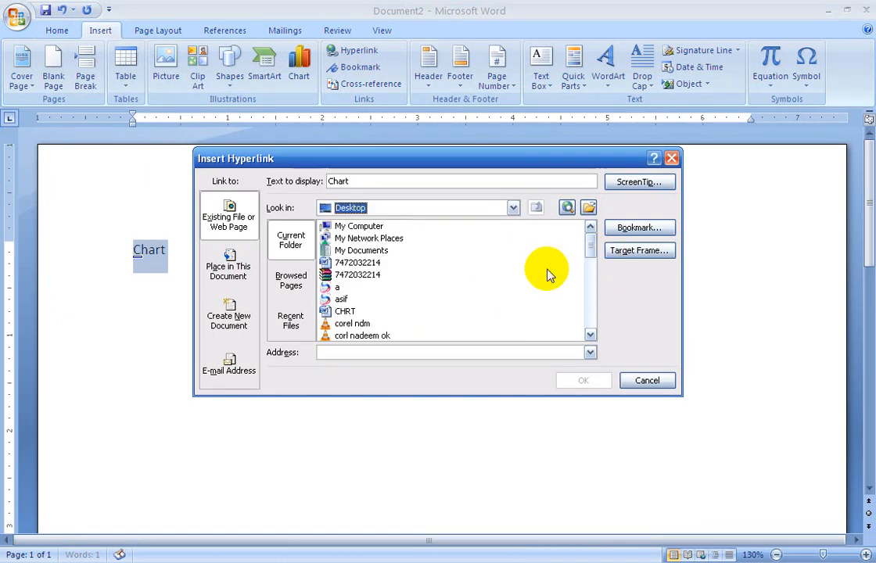
pyautogui.click(344, 311)
pyautogui.click(580, 380)
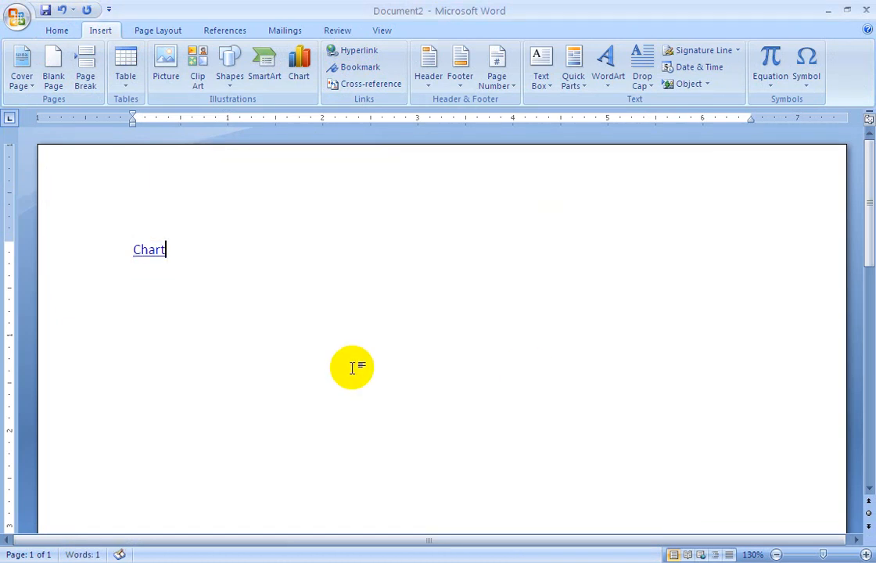
# Follow the "Chart" hyperlink to check the linked CHRT document, accepting the security notice, and close that document.
pyautogui.keyDown('ctrl'); pyautogui.click(154, 261); pyautogui.keyUp('ctrl')
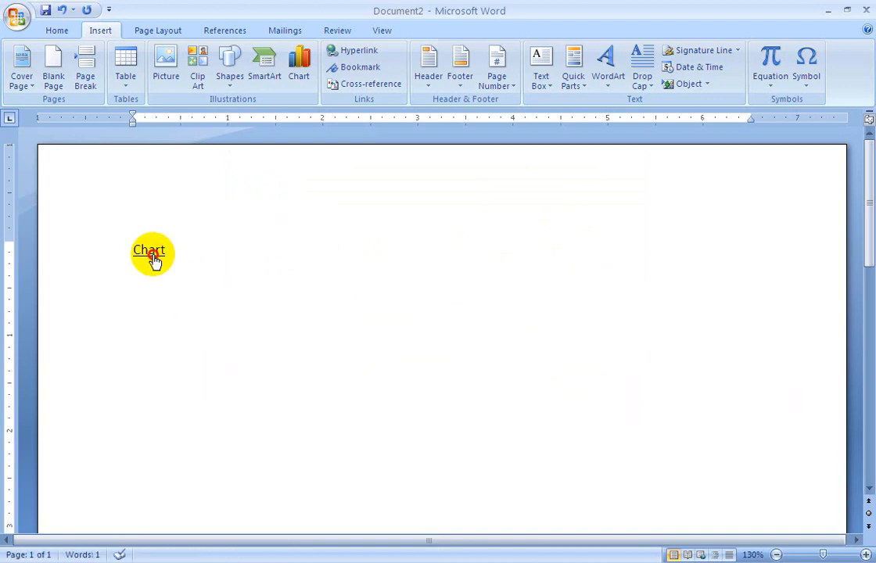
pyautogui.click(490, 351)
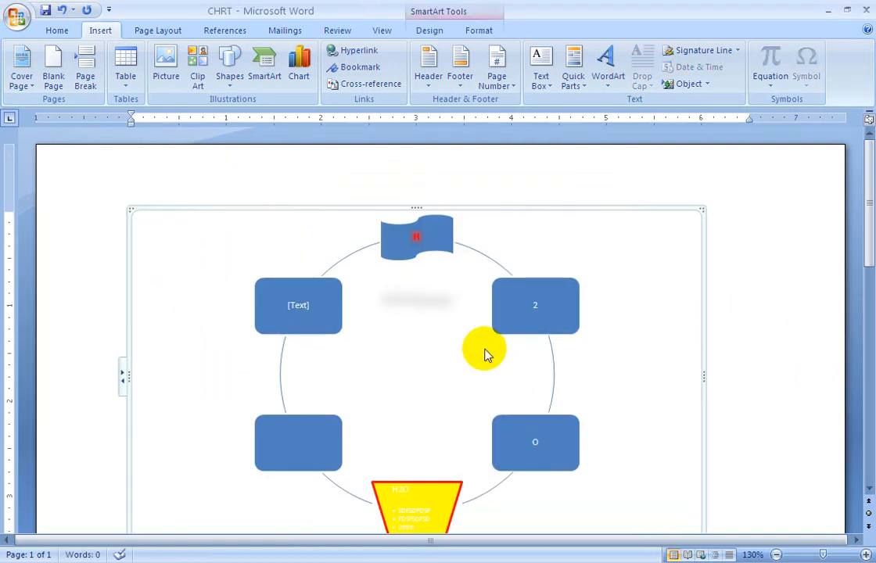
pyautogui.click(865, 10)
# Replace the "Chart" line with sample paragraphs generated by =rand().
pyautogui.click(198, 249)
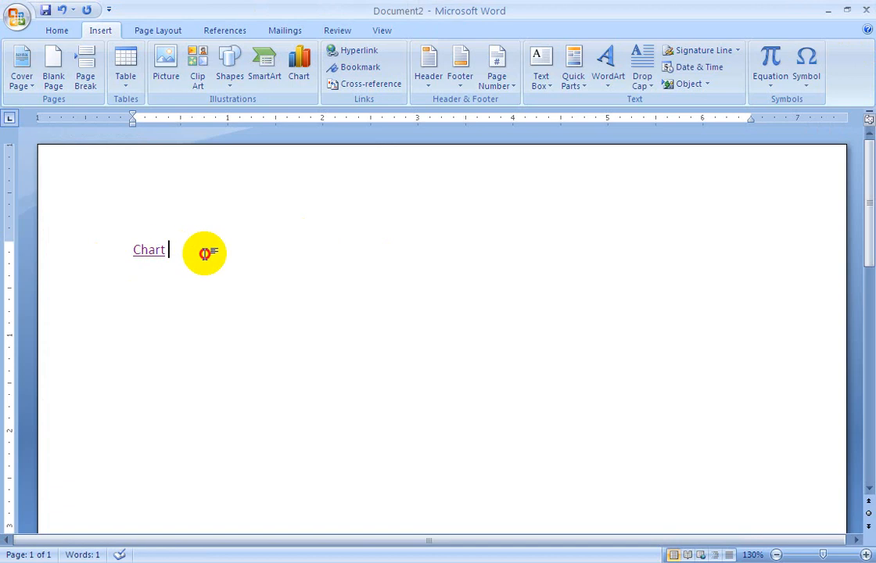
pyautogui.click(80, 259)
pyautogui.write('=')
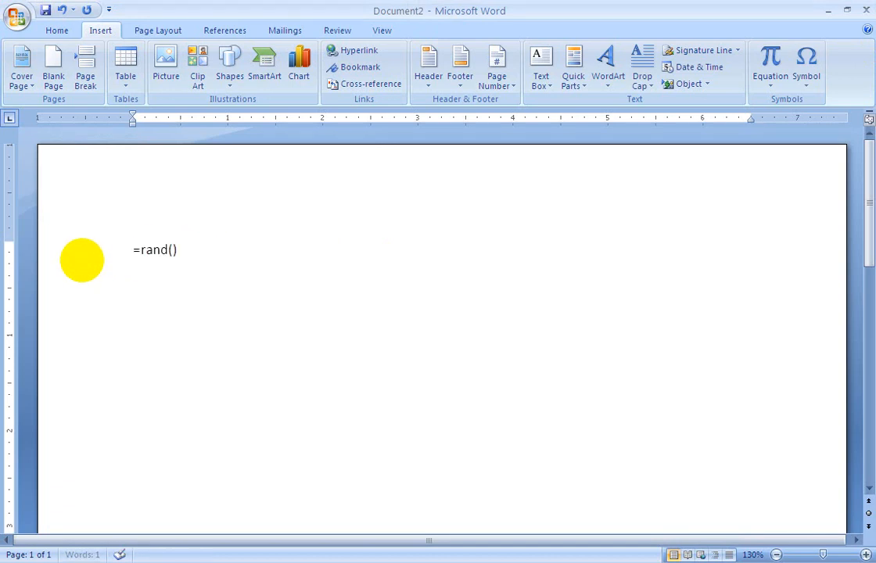
pyautogui.write('rand()')
pyautogui.press('Return')
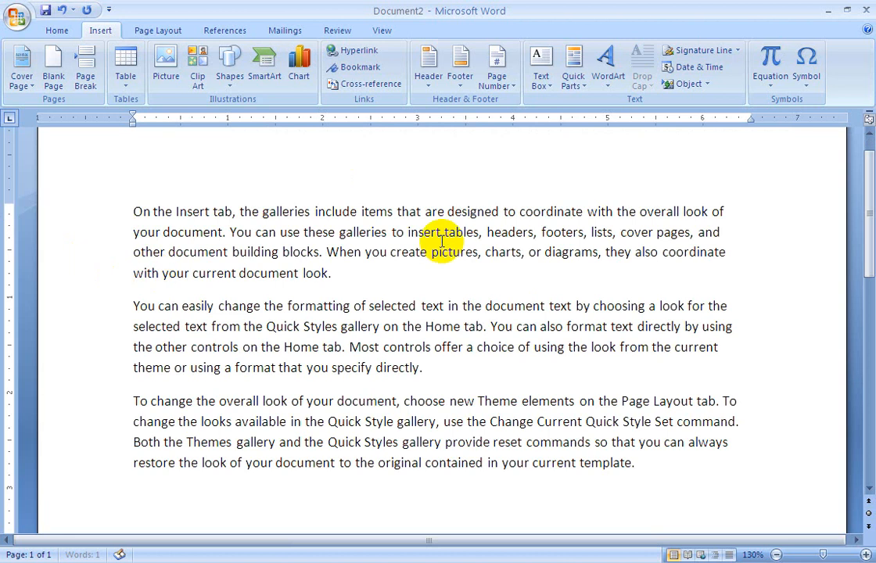
# Hyperlink the words "these galleries" in the first paragraph to the CHRT document on the Desktop.
pyautogui.moveTo(407, 232); pyautogui.dragTo(434, 231)
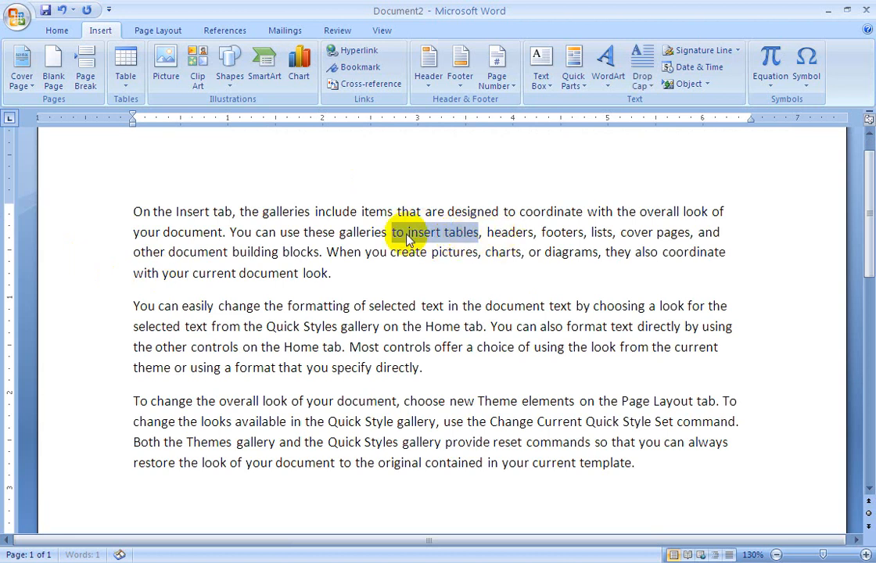
pyautogui.moveTo(334, 232); pyautogui.dragTo(385, 231)
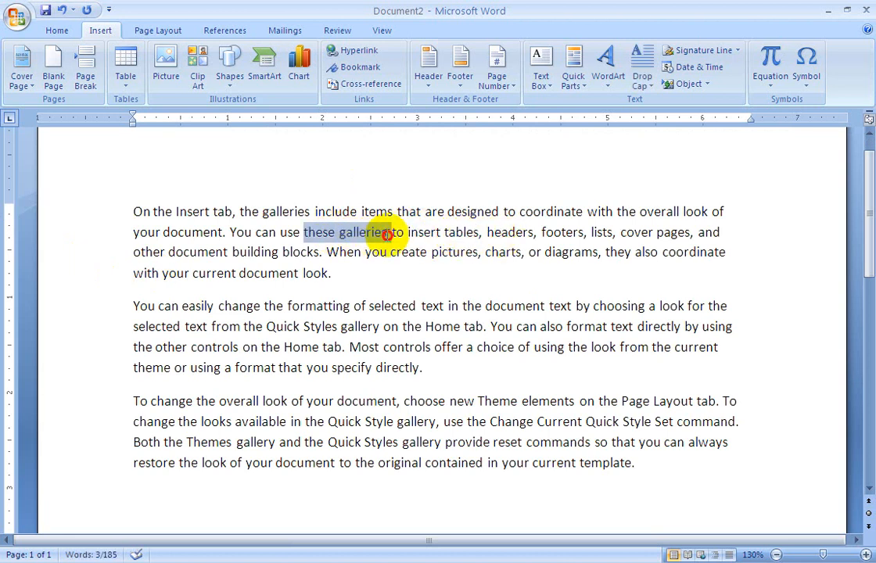
pyautogui.click(365, 53)
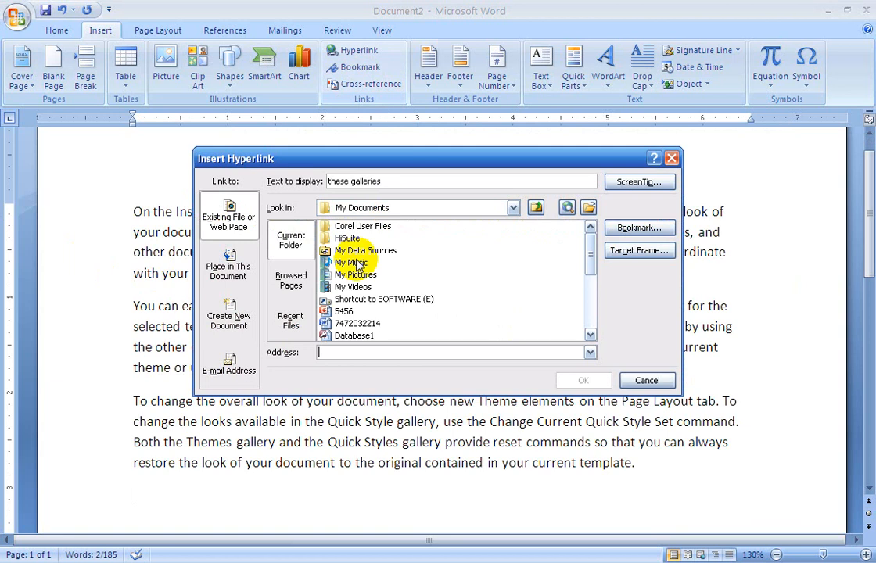
pyautogui.moveTo(586, 264); pyautogui.dragTo(509, 233)
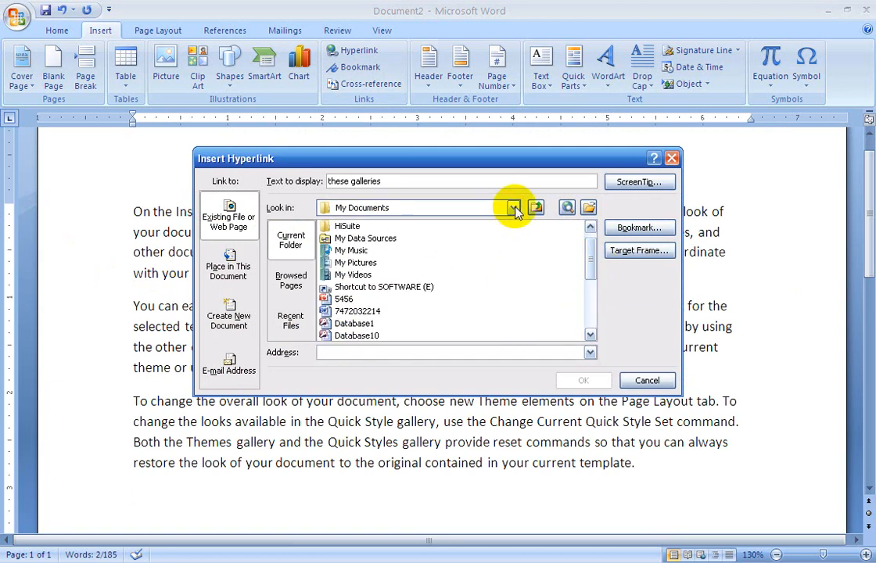
pyautogui.click(513, 207)
pyautogui.click(360, 226)
pyautogui.click(345, 312)
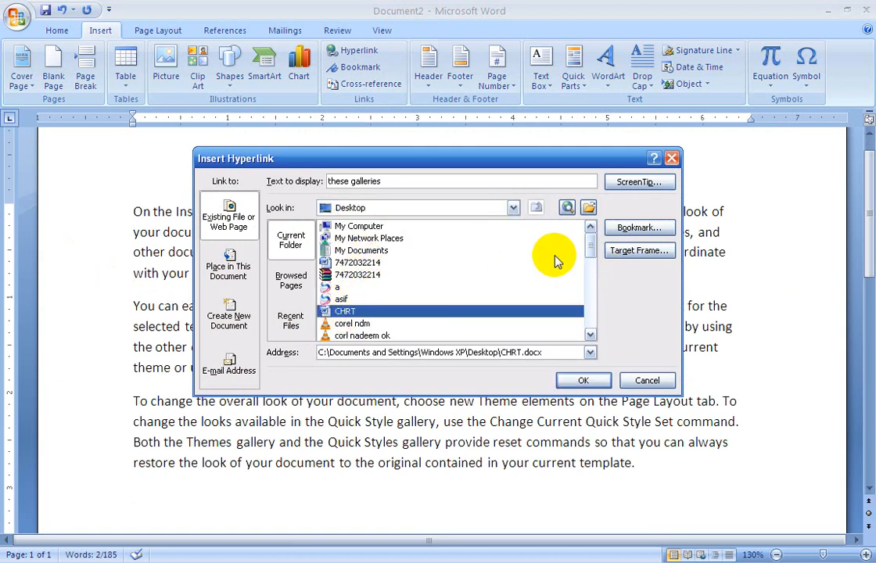
pyautogui.click(583, 380)
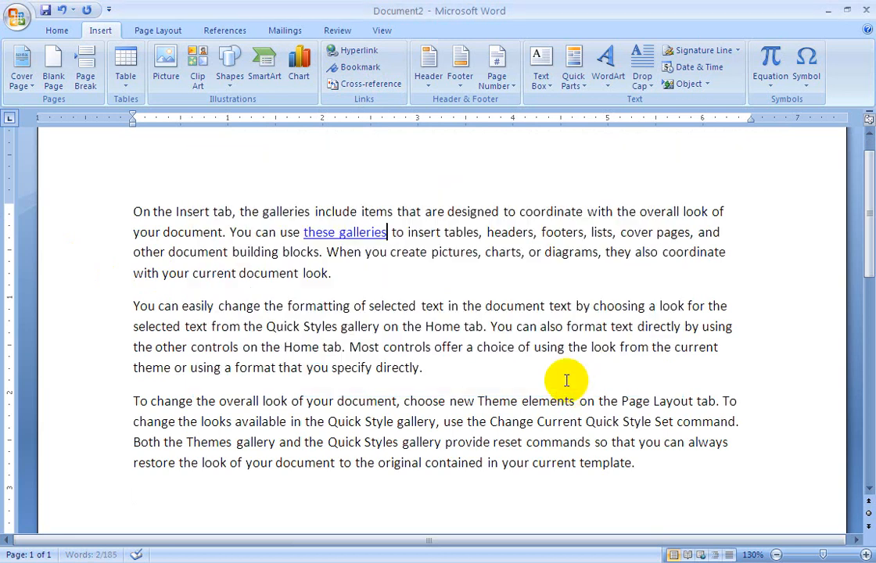
# Follow the "these galleries" hyperlink to check its target, accepting the security notice, and close the opened CHRT document.
pyautogui.keyDown('ctrl'); pyautogui.click(362, 232); pyautogui.keyUp('ctrl')
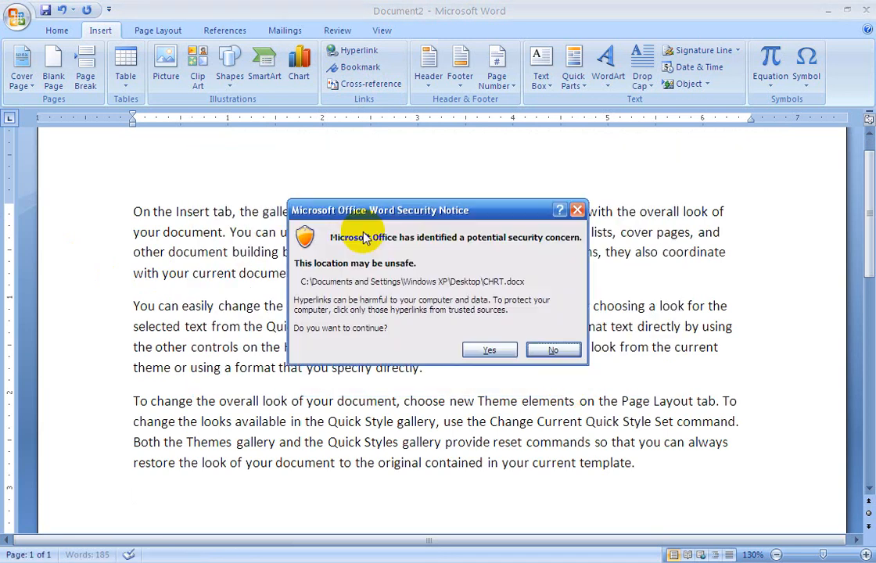
pyautogui.click(487, 348)
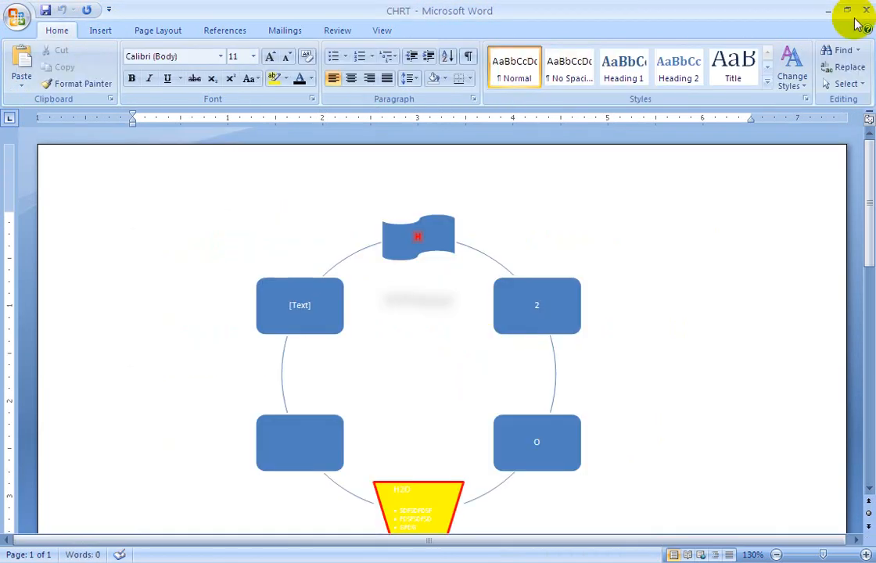
pyautogui.click(865, 11)
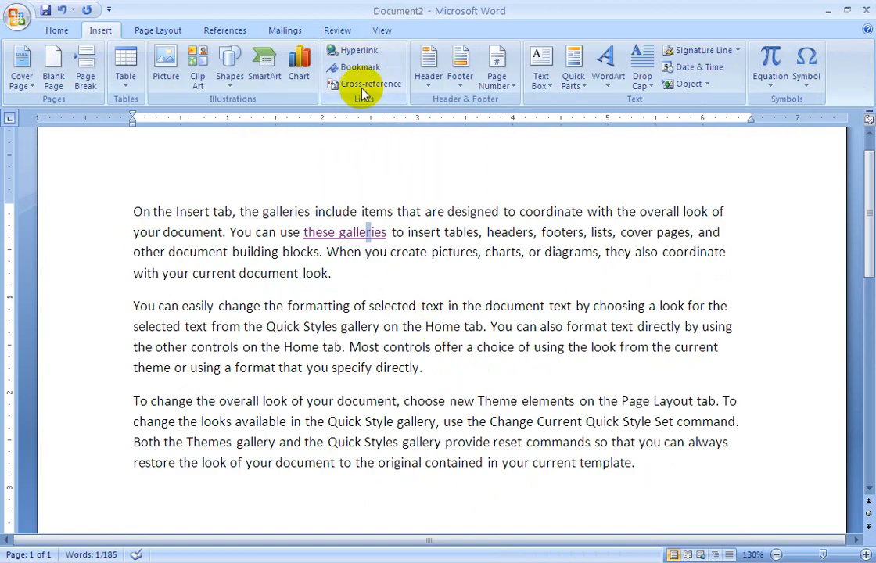
# Add a bookmark named A at the selected letter inside the "these galleries" link.
pyautogui.click(364, 69)
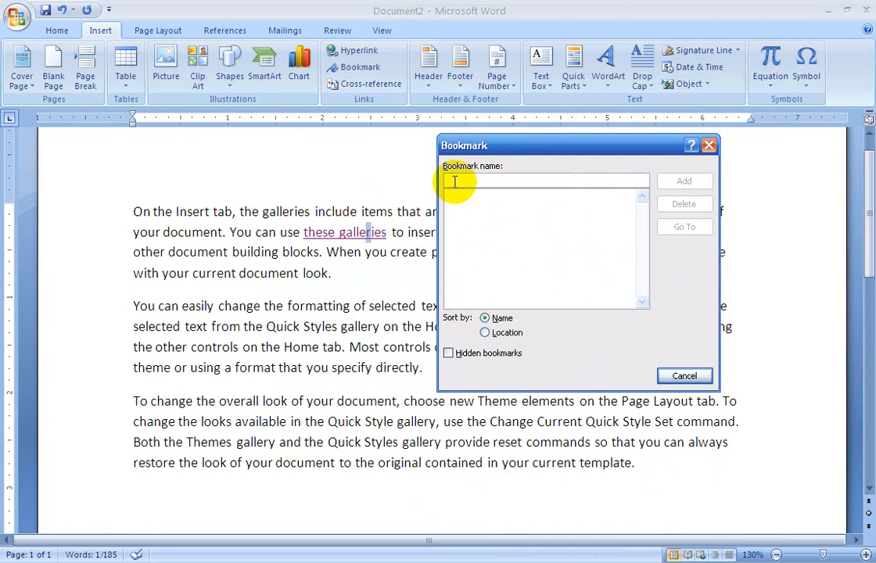
pyautogui.write('a')
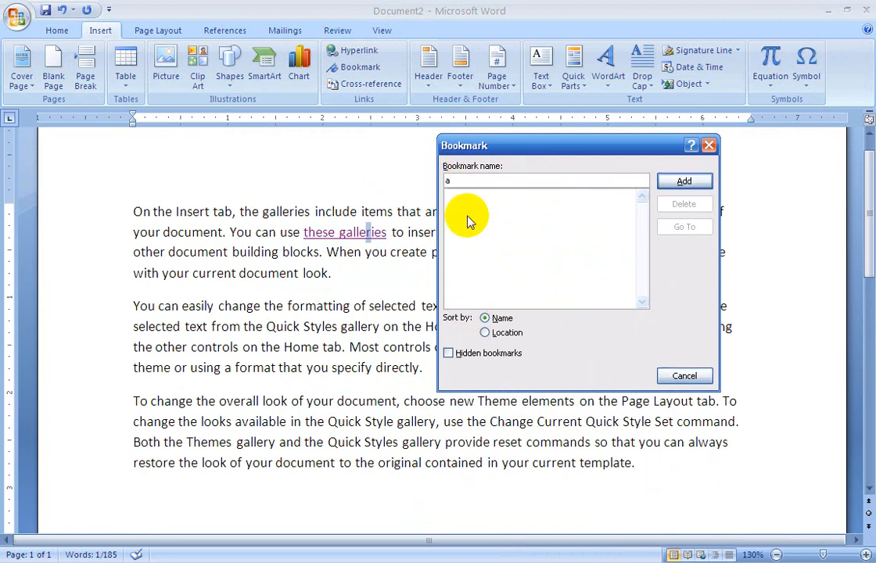
pyautogui.write('t a')
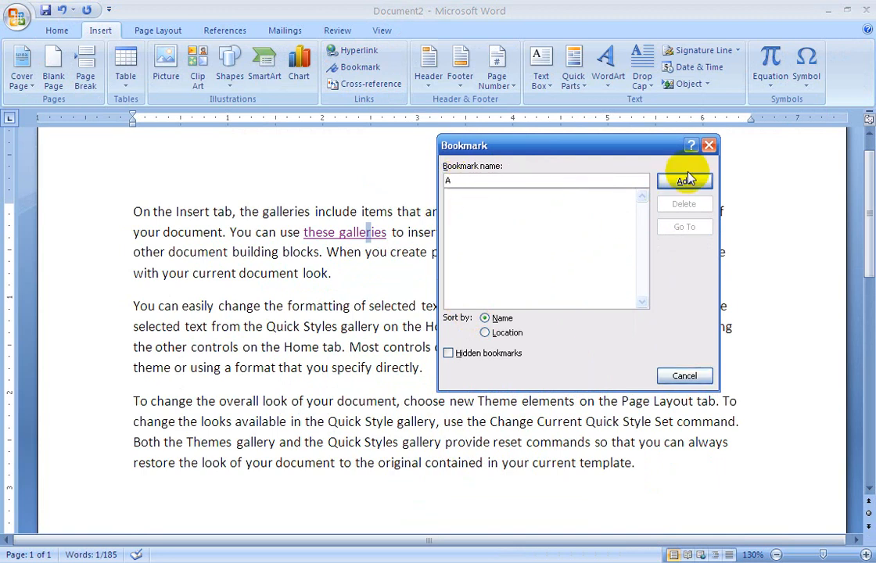
pyautogui.click(684, 181)
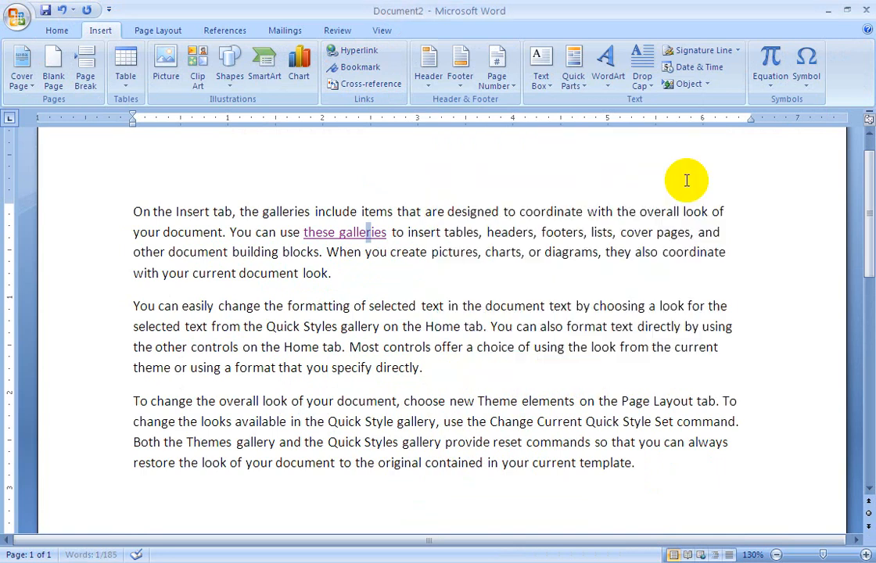
# Add a second bookmark at the same selected letter, using a person's first name as the bookmark name.
pyautogui.click(372, 68)
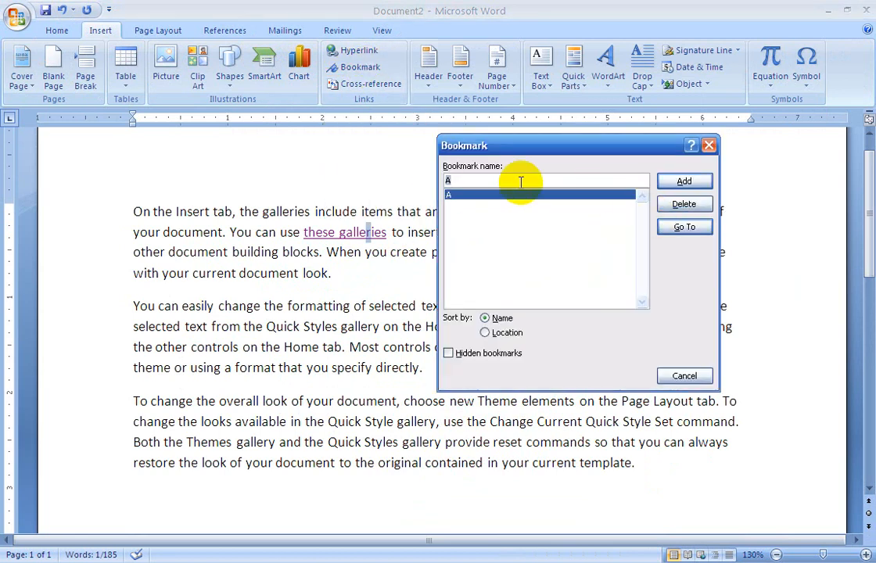
pyautogui.write('L')
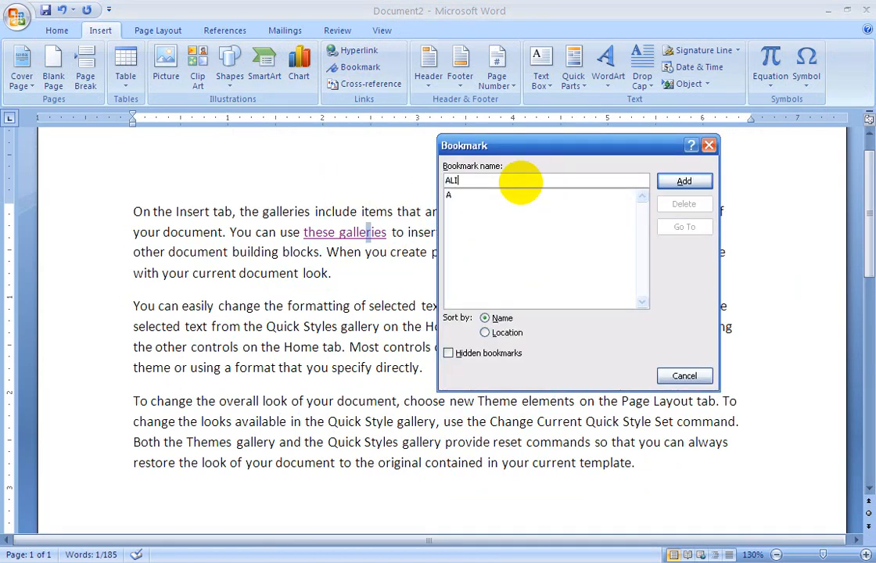
pyautogui.click(665, 181)
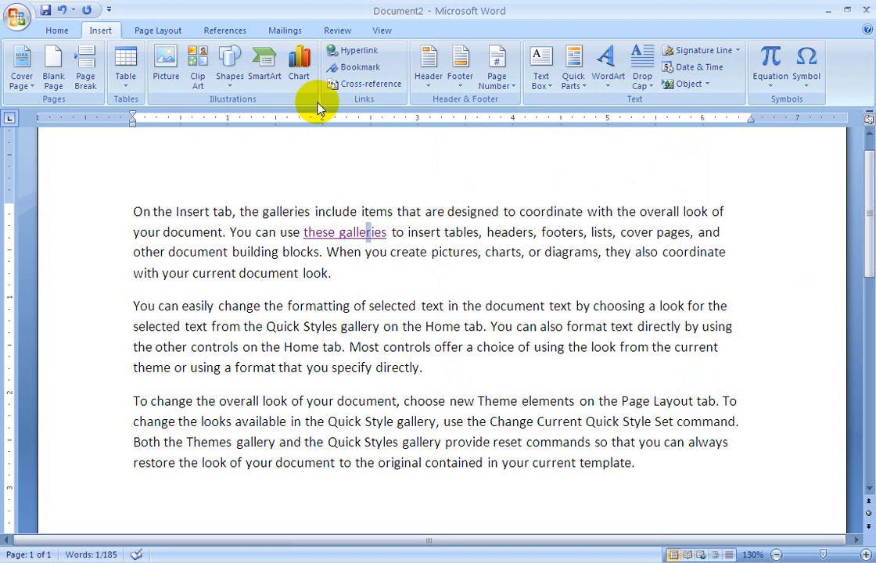
# Review the document's bookmark list and the cross-reference options, closing each dialog without making changes.
pyautogui.click(358, 68)
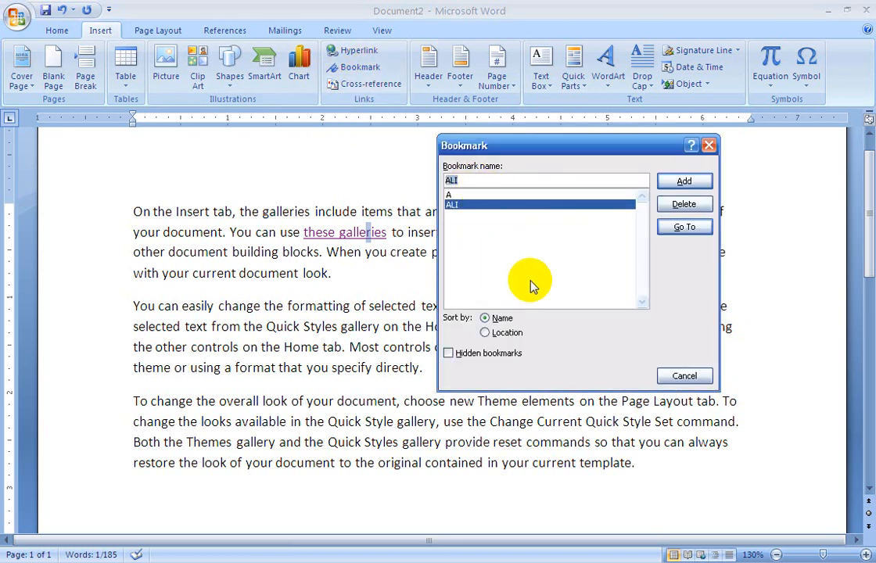
pyautogui.click(708, 145)
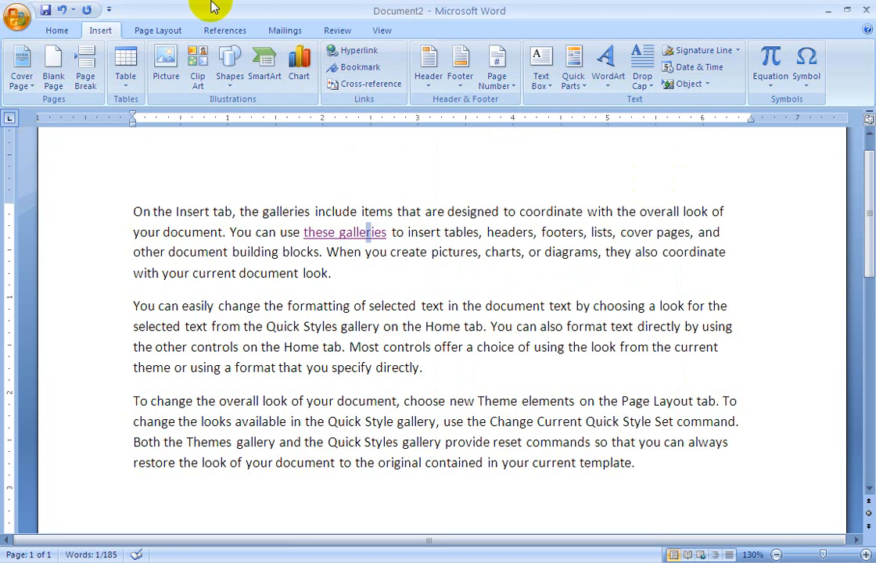
pyautogui.click(361, 68)
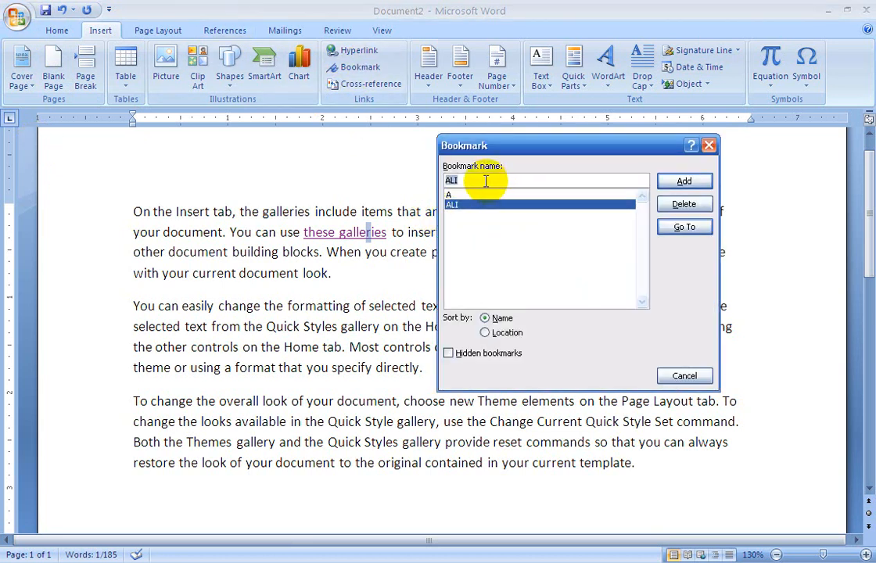
pyautogui.click(707, 146)
pyautogui.click(351, 83)
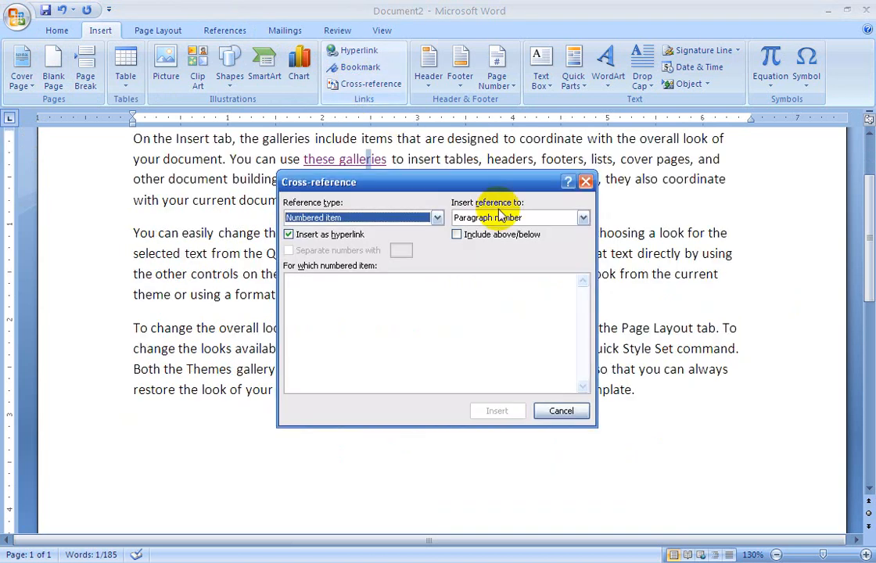
pyautogui.click(586, 182)
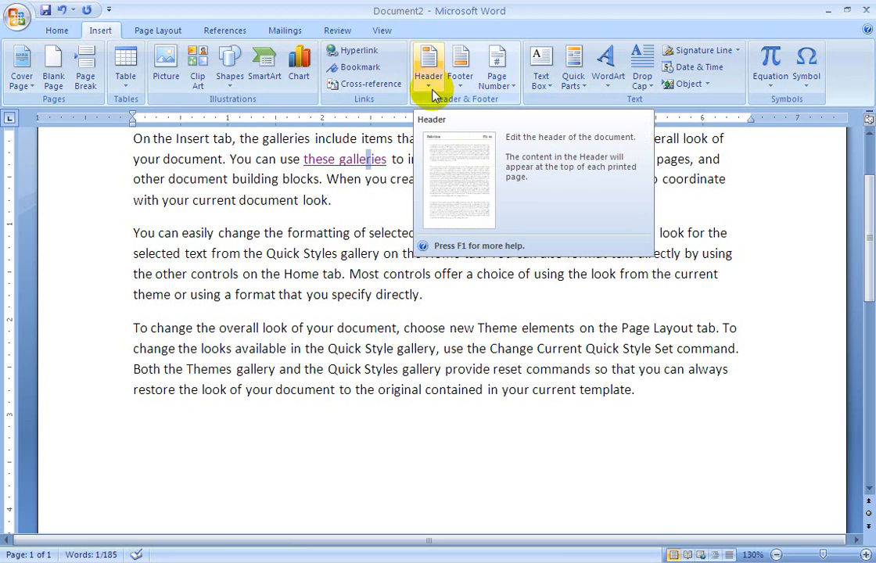
# Insert the Austere (Even Page) header and enter NEW MODERN COMPUTER COLLEGE PATTOKI as its document title.
pyautogui.scroll(2, 622, 287)
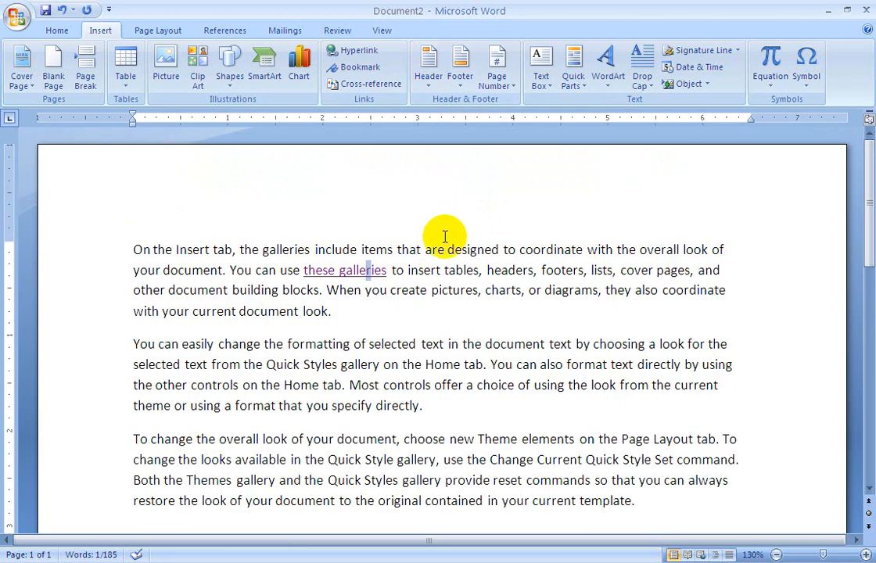
pyautogui.click(426, 74)
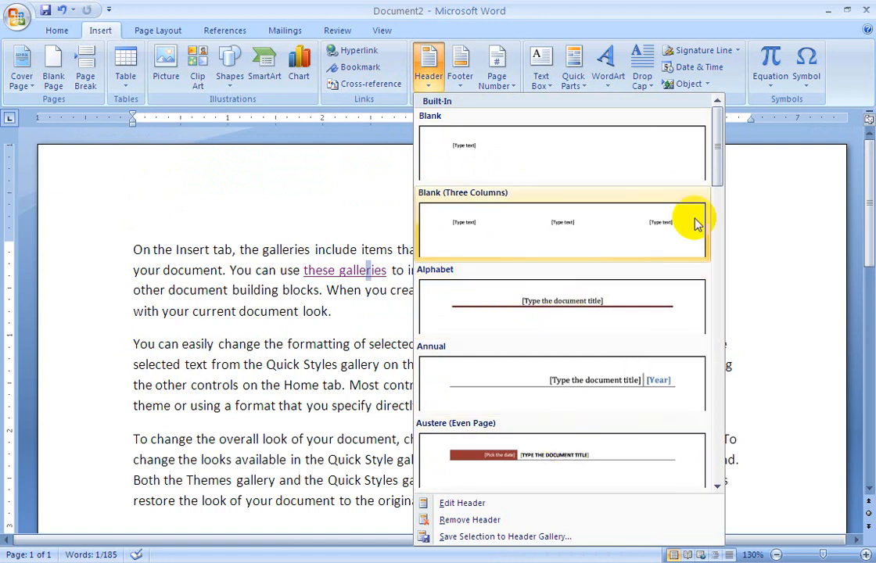
pyautogui.moveTo(715, 147)
pyautogui.mouseDown()
pyautogui.moveTo(723, 289)
pyautogui.moveTo(725, 153)
pyautogui.mouseUp()
pyautogui.click(516, 437)
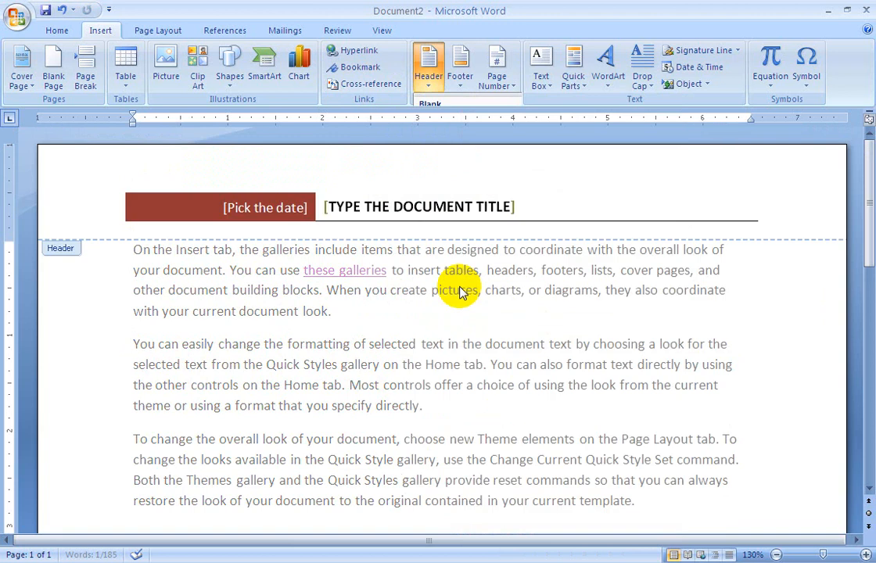
pyautogui.click(436, 206)
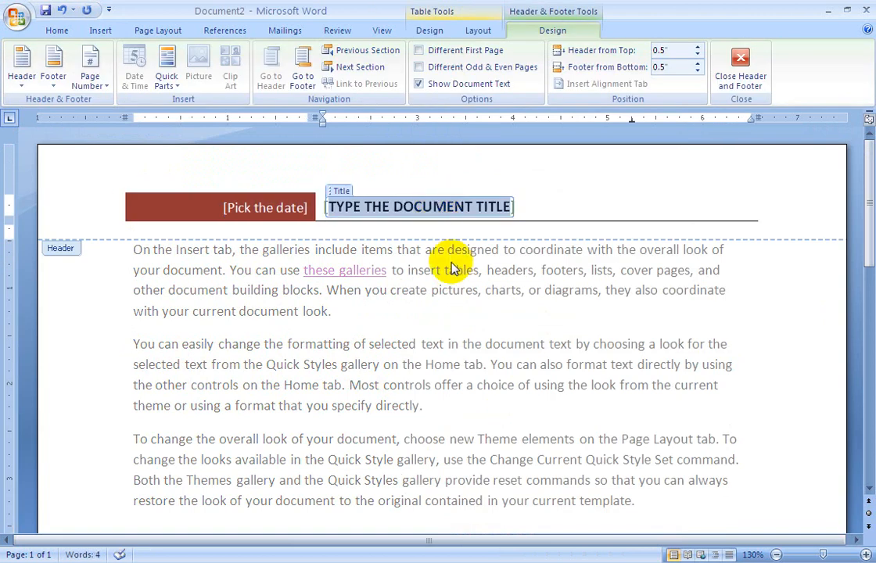
pyautogui.write('NEW MODERN COMPUTER COLLEGE PAT')
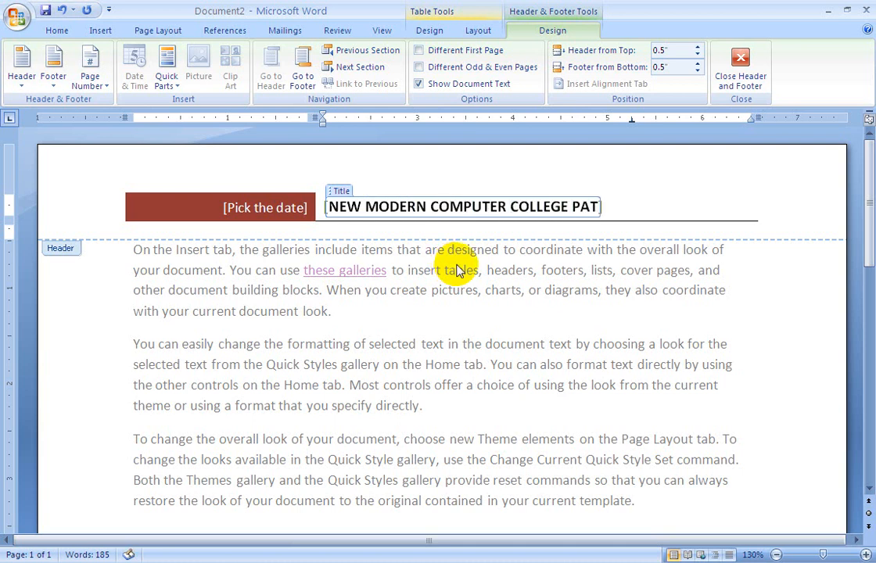
# Enter "ADRESS:" followed by a long dotted line in the page footer, and leave header and footer editing.
pyautogui.scroll(-12, 504, 287)
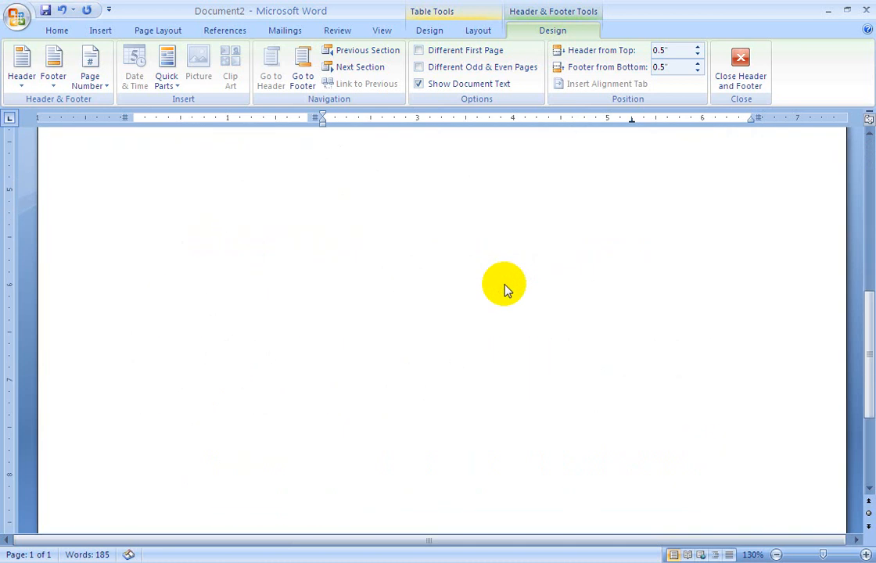
pyautogui.click(359, 471)
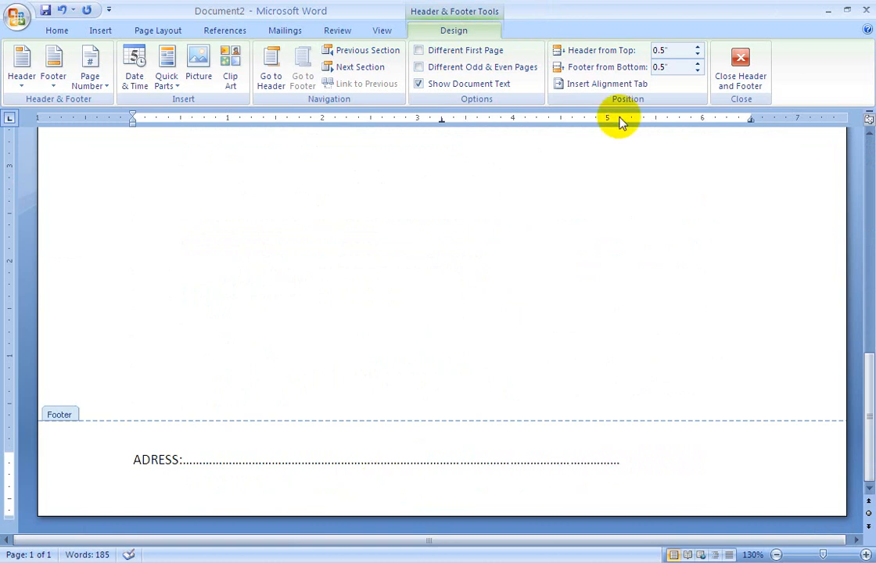
pyautogui.click(741, 63)
# Add blank lines after the last body paragraph until the document runs to seven pages.
pyautogui.click(498, 449)
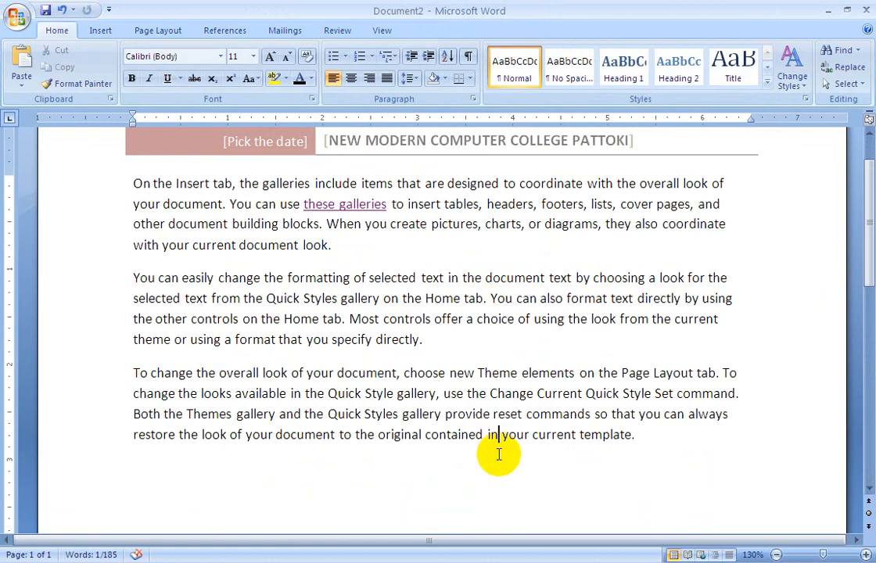
pyautogui.scroll(-15, 646, 437)
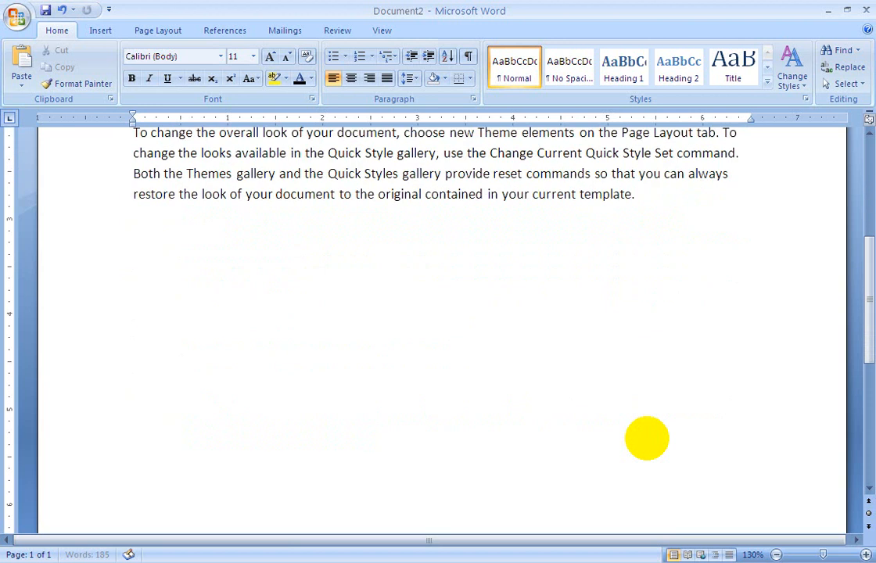
pyautogui.scroll(-10, 647, 438)
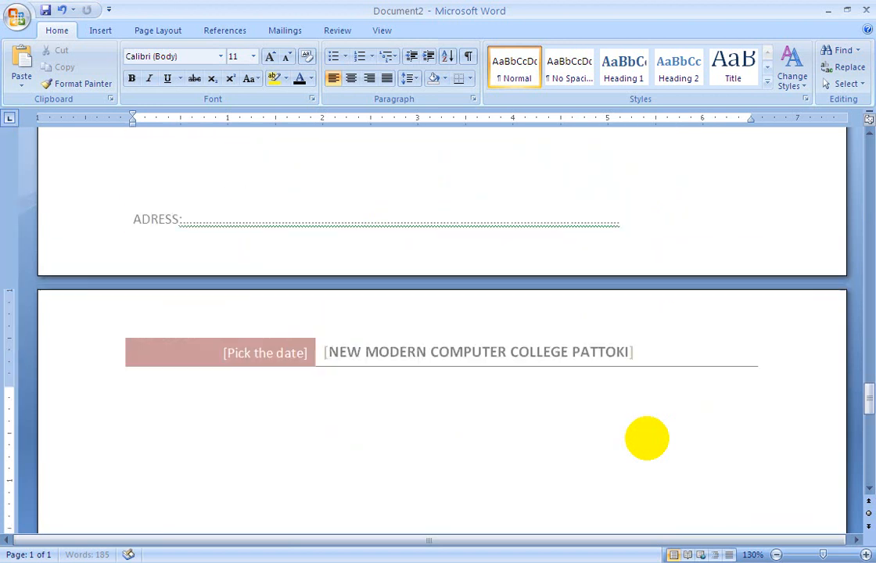
pyautogui.press('Return')
pyautogui.press('Return')
pyautogui.press('Return')
pyautogui.press('Return')
pyautogui.press('Return')
pyautogui.press('Return')
pyautogui.press('Return')
pyautogui.press('Return')
pyautogui.press('Return')
pyautogui.press('Return')
pyautogui.press('Return')
pyautogui.press('Return')
pyautogui.press('Return')
pyautogui.press('Return')
pyautogui.press('Return')
pyautogui.press('Return')
pyautogui.press('Return')
pyautogui.press('Return')
pyautogui.press('Return')
pyautogui.press('Return')
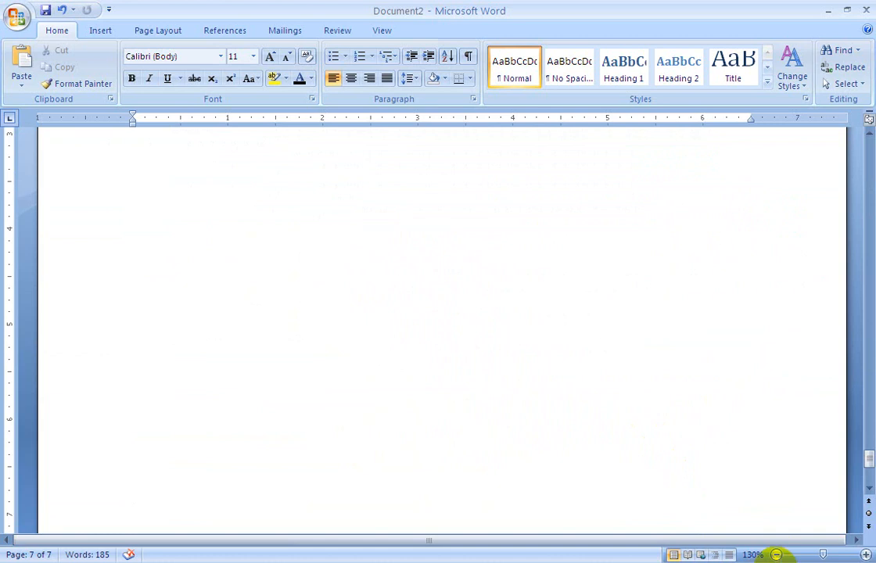
# Examine the repeated header and footer across all pages at 30% zoom, and return to page 1 at 130%.
pyautogui.click(776, 555)
pyautogui.click(776, 555)
pyautogui.click(776, 555)
pyautogui.click(776, 555)
pyautogui.click(777, 555)
pyautogui.click(777, 555)
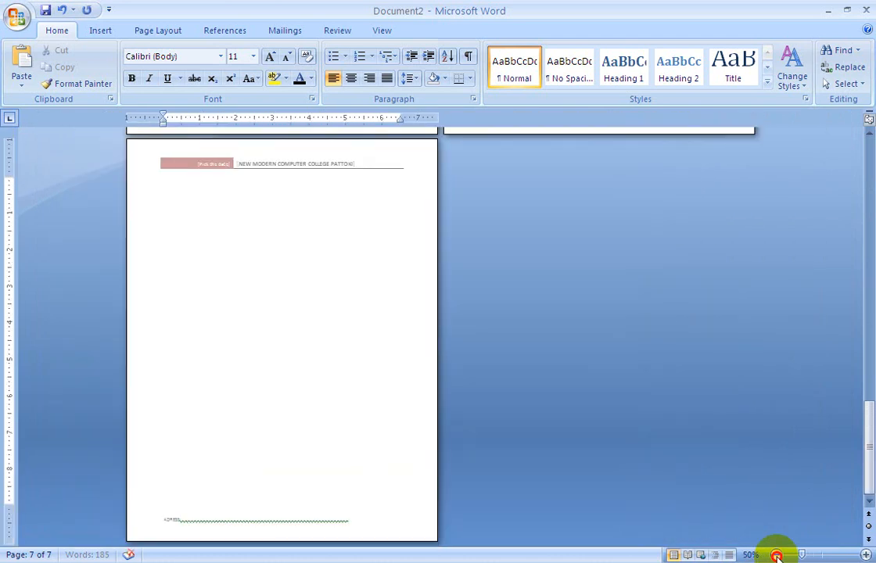
pyautogui.click(776, 555)
pyautogui.click(777, 555)
pyautogui.scroll(5, 776, 556)
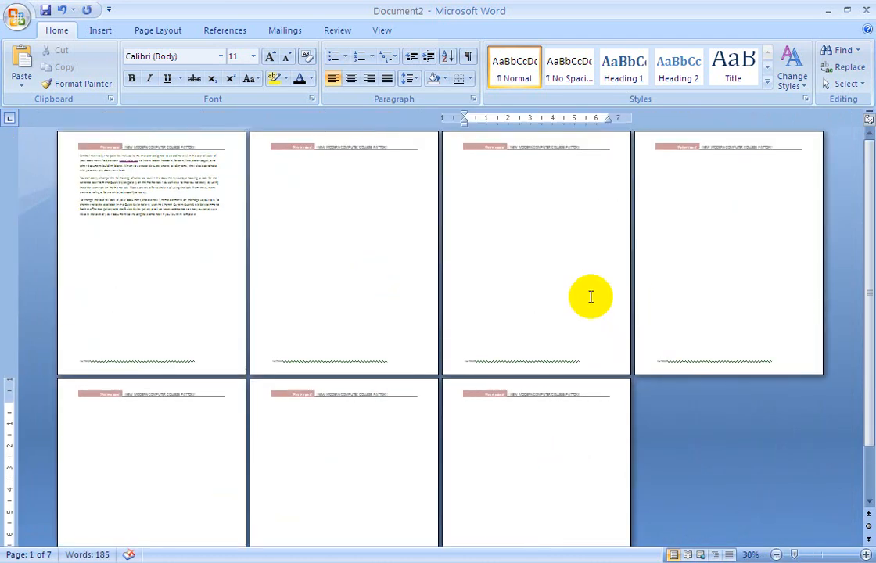
pyautogui.scroll(9, 590, 297)
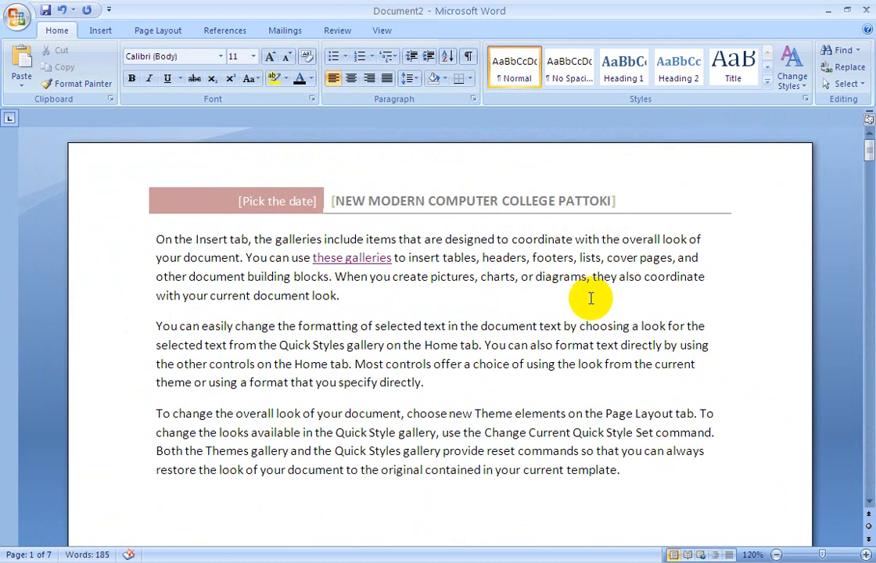
pyautogui.scroll(1, 590, 297)
pyautogui.scroll(-5, 591, 297)
pyautogui.scroll(5, 586, 293)
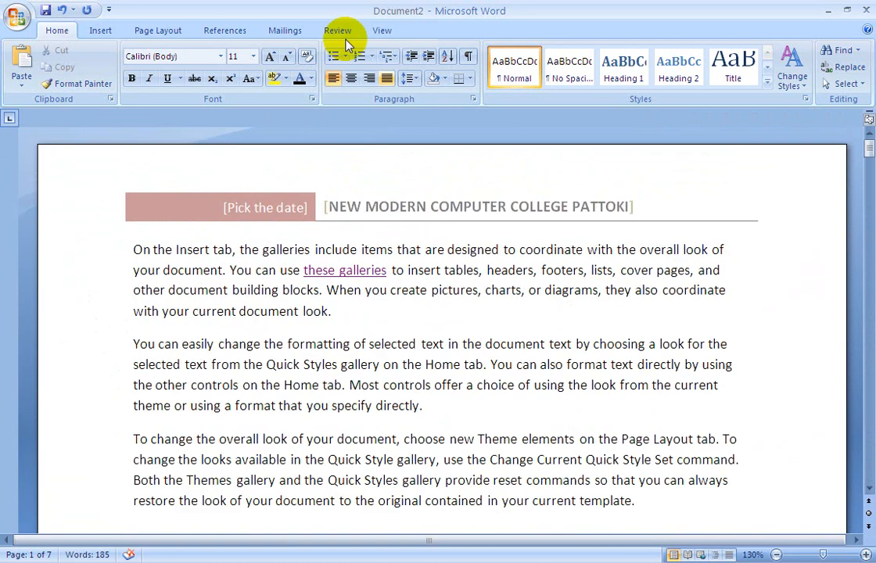
# Insert a Plain Number 2 page number at the top of the page and return to the document body.
pyautogui.click(100, 29)
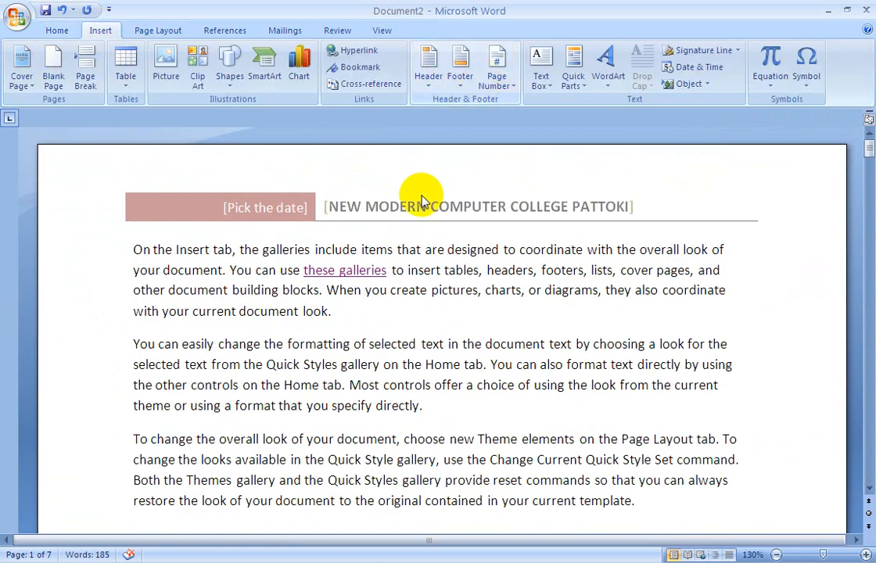
pyautogui.click(502, 82)
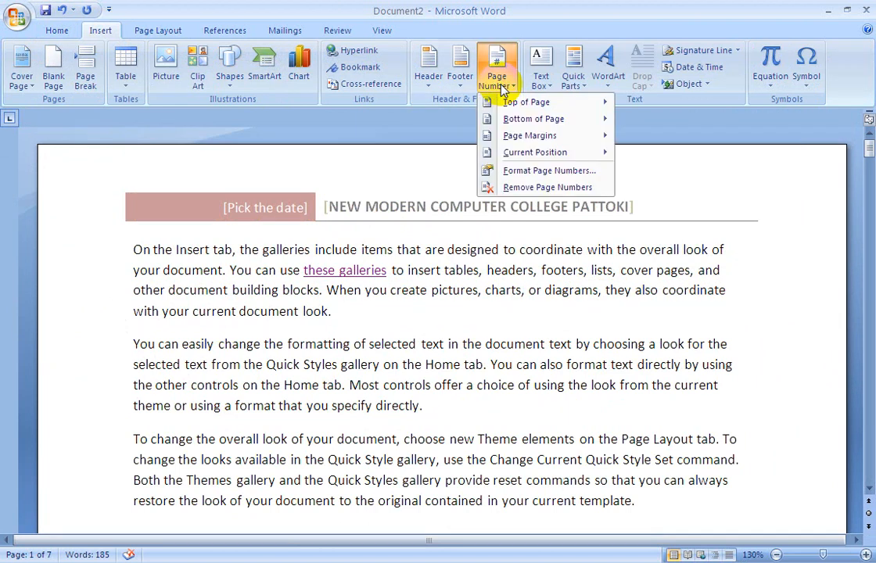
pyautogui.moveTo(614, 105)
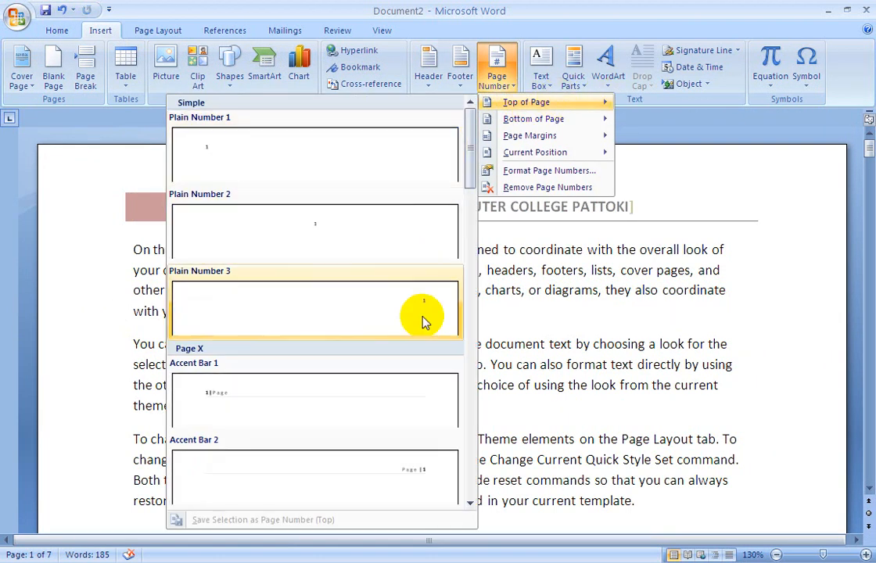
pyautogui.moveTo(469, 153); pyautogui.dragTo(469, 117)
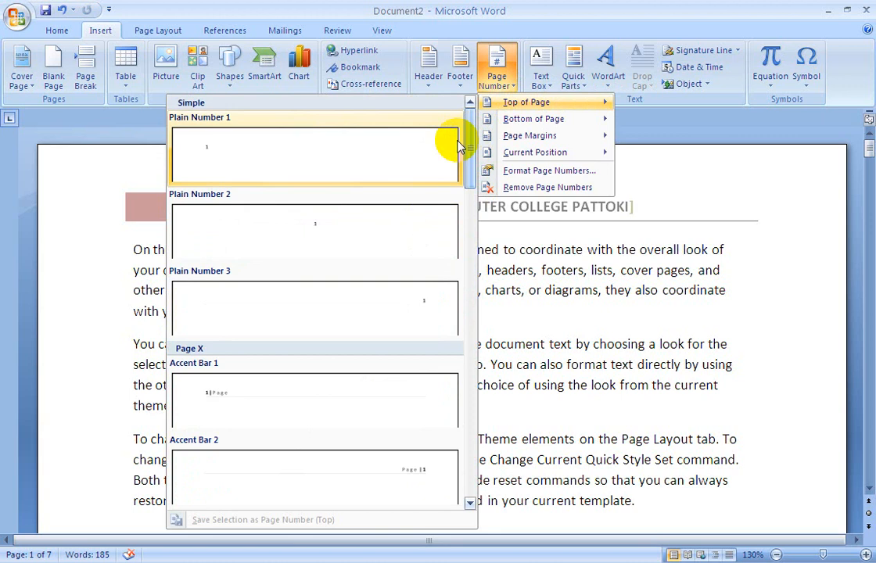
pyautogui.click(341, 235)
pyautogui.doubleClick(448, 342)
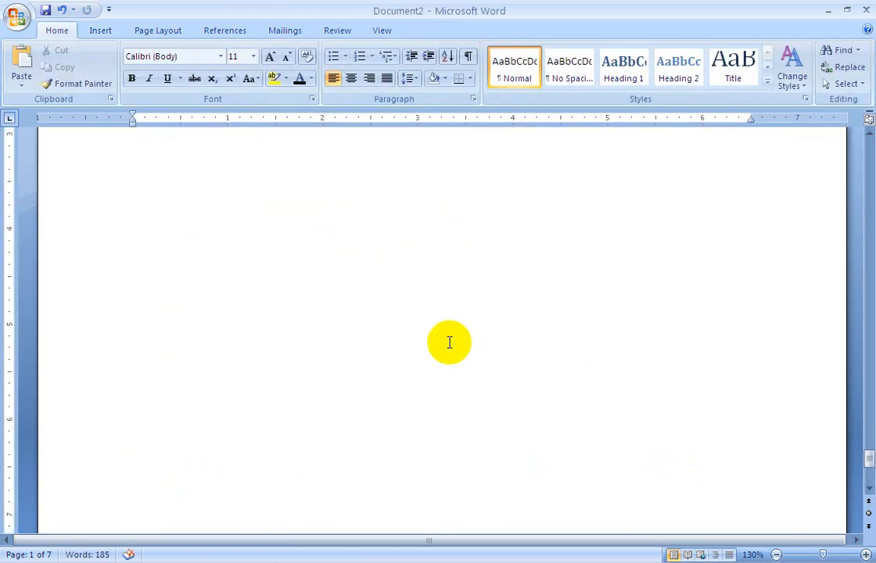
# Add more blank lines at the document's end to extend it to ten pages, and check the number on the last page.
pyautogui.scroll(10, 449, 342)
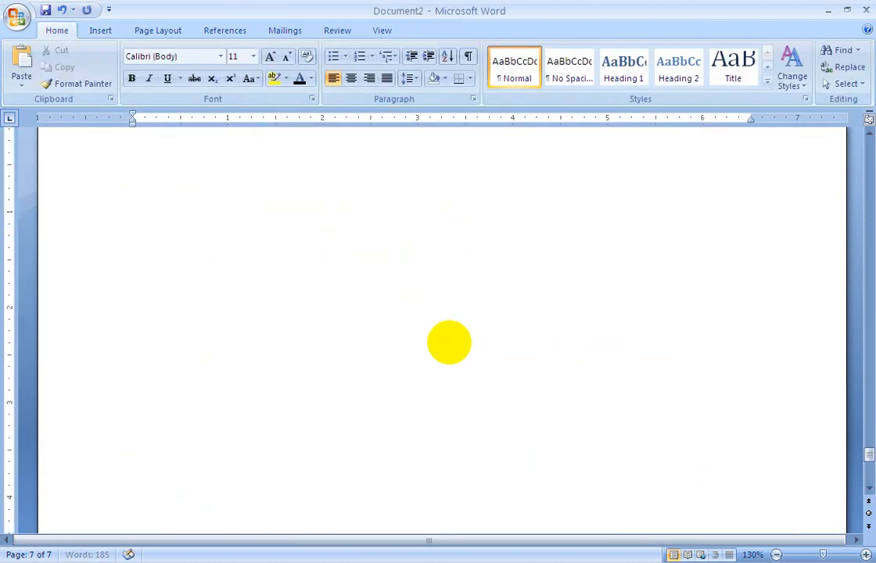
pyautogui.press('Return')
pyautogui.press('Return')
pyautogui.press('Return')
pyautogui.press('Return')
pyautogui.press('Return')
pyautogui.press('Return')
pyautogui.press('Return')
pyautogui.press('Return')
pyautogui.press('Return')
pyautogui.press('Return')
pyautogui.scroll(1, 406, 261)
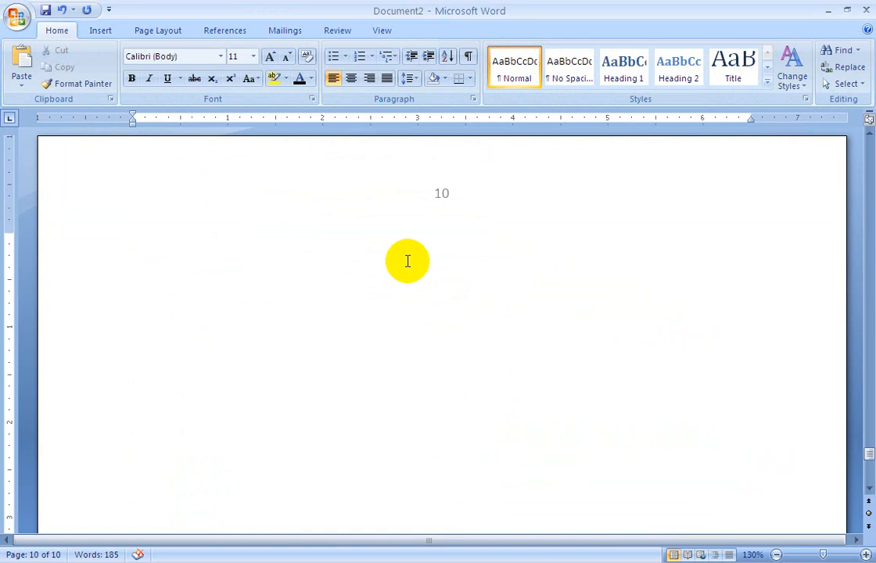
# Insert the built-in Annual Sidebar text box on page 10.
pyautogui.click(102, 31)
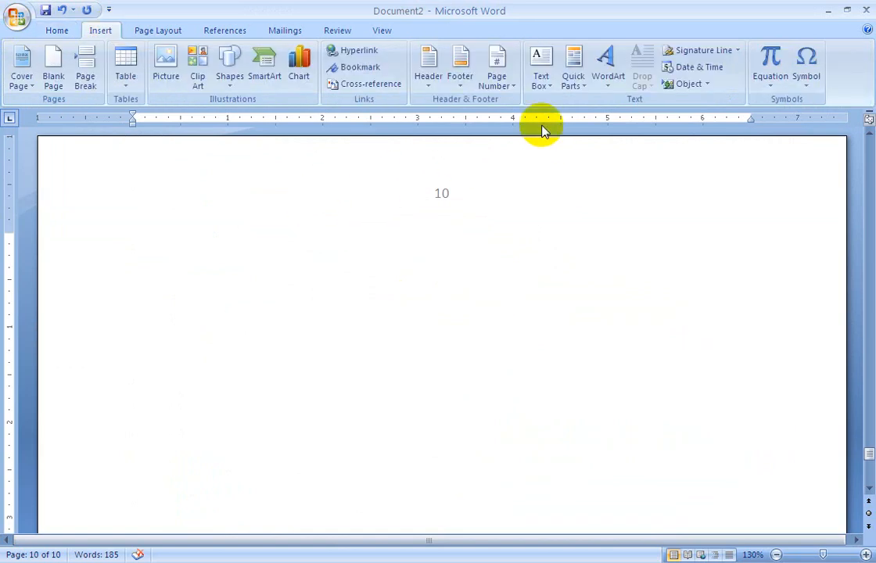
pyautogui.click(541, 79)
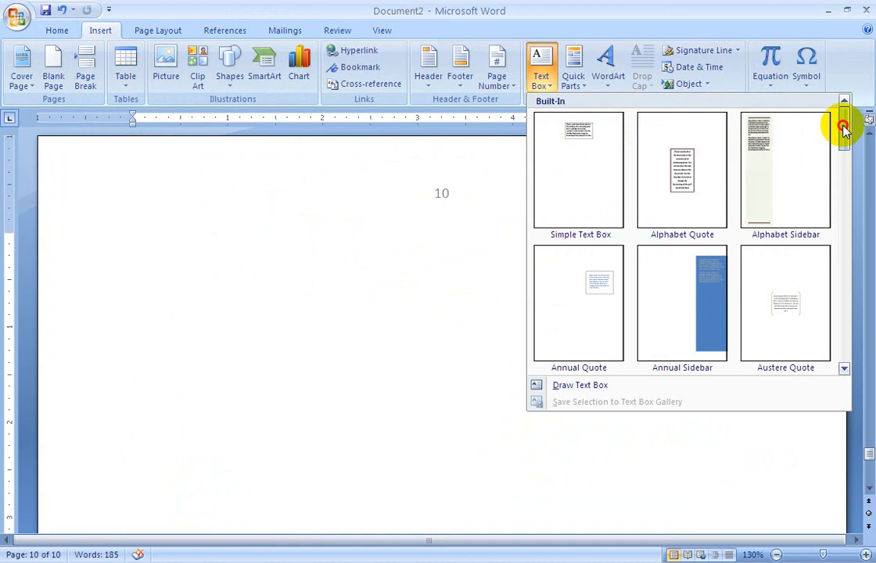
pyautogui.moveTo(842, 128); pyautogui.dragTo(843, 159)
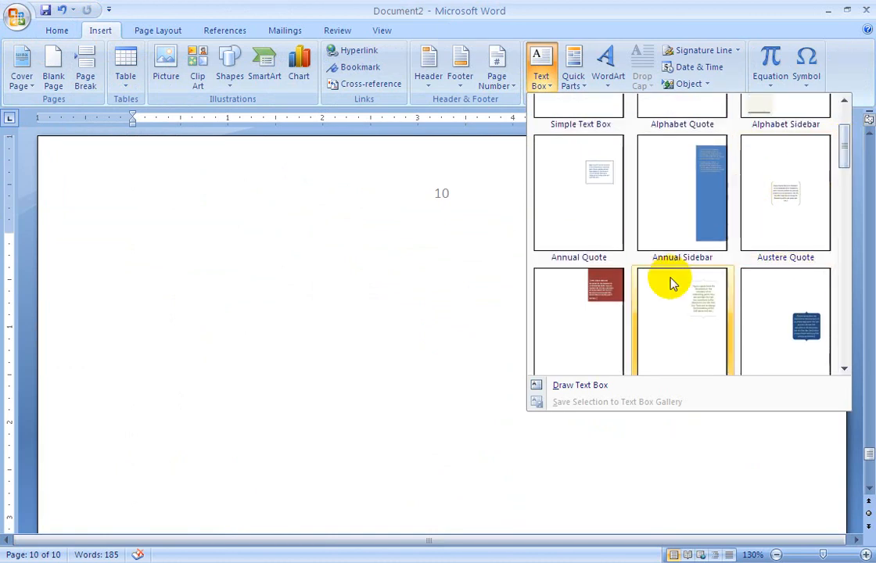
pyautogui.click(654, 230)
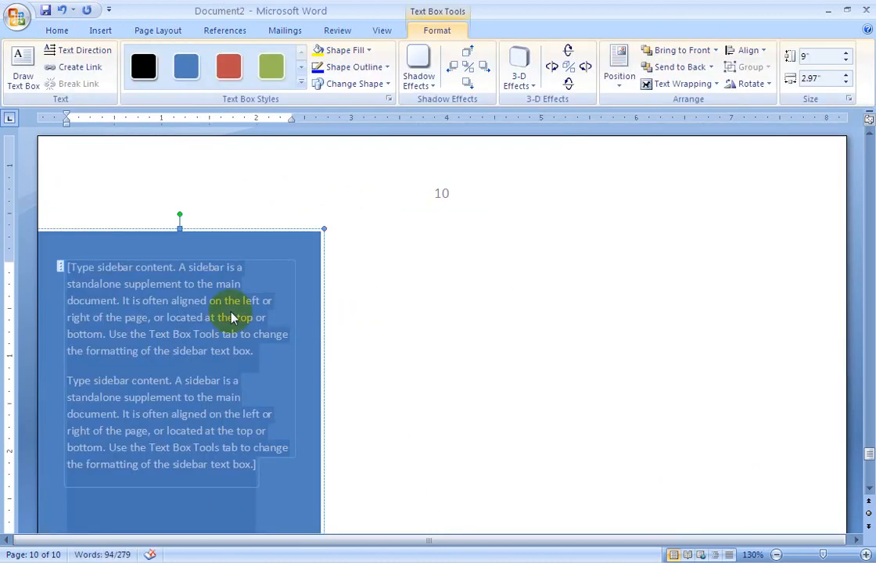
# Apply the solid purple text box style with a white inner border to the sidebar and deselect it.
pyautogui.click(301, 82)
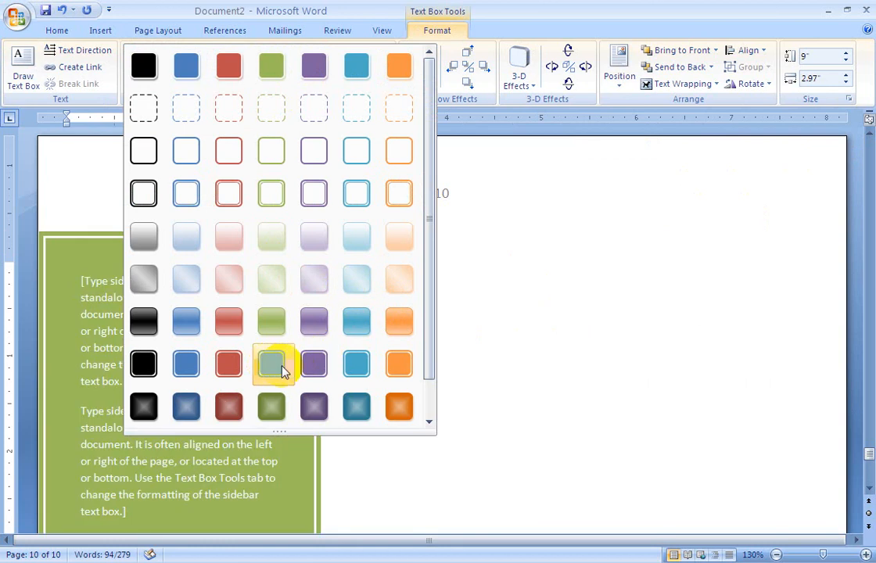
pyautogui.click(314, 365)
pyautogui.click(457, 279)
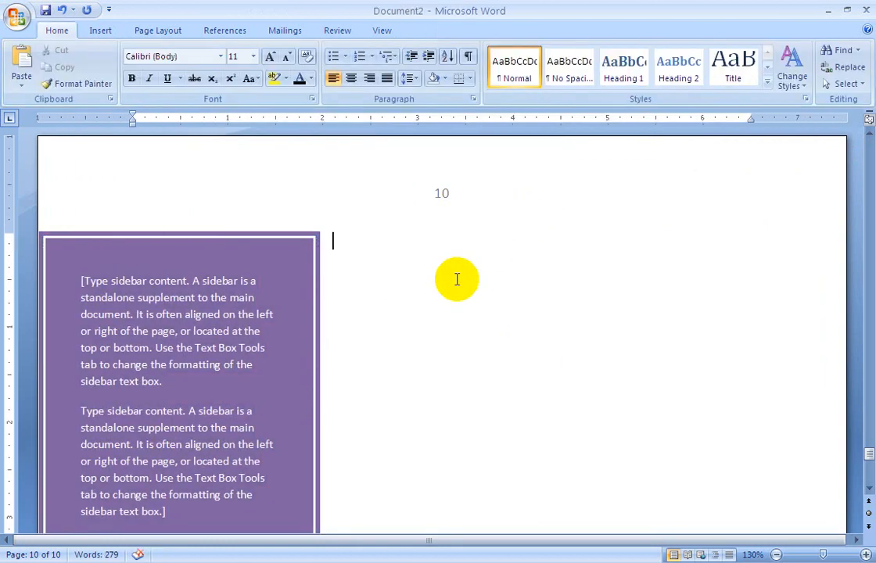
pyautogui.click(100, 30)
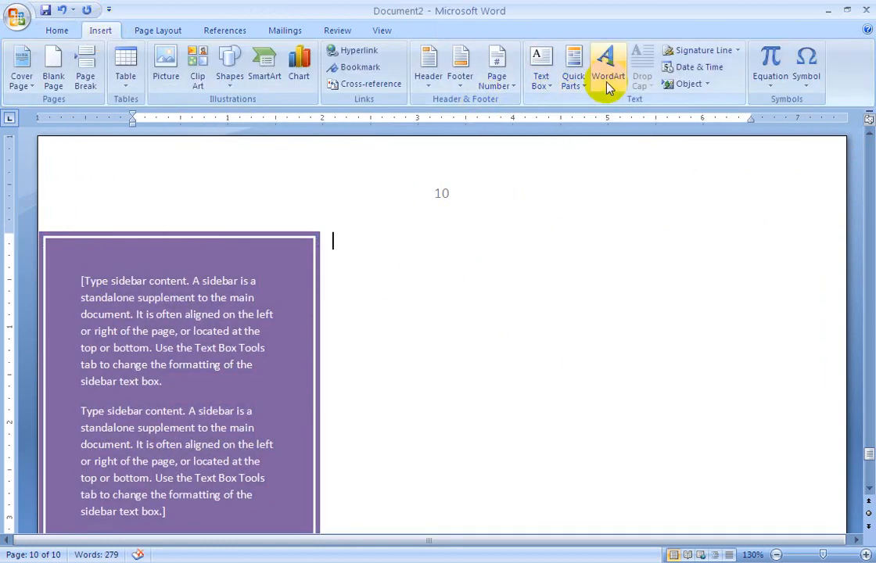
pyautogui.click(574, 88)
pyautogui.moveTo(626, 103)
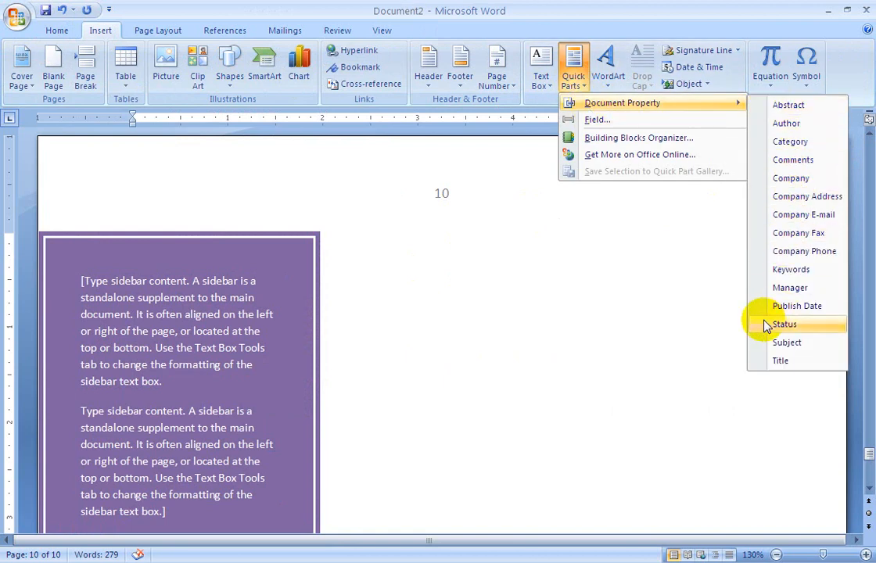
pyautogui.click(483, 320)
# Select the first two paragraphs on page 1 and try to insert the Title document property over them.
pyautogui.scroll(10, 480, 313)
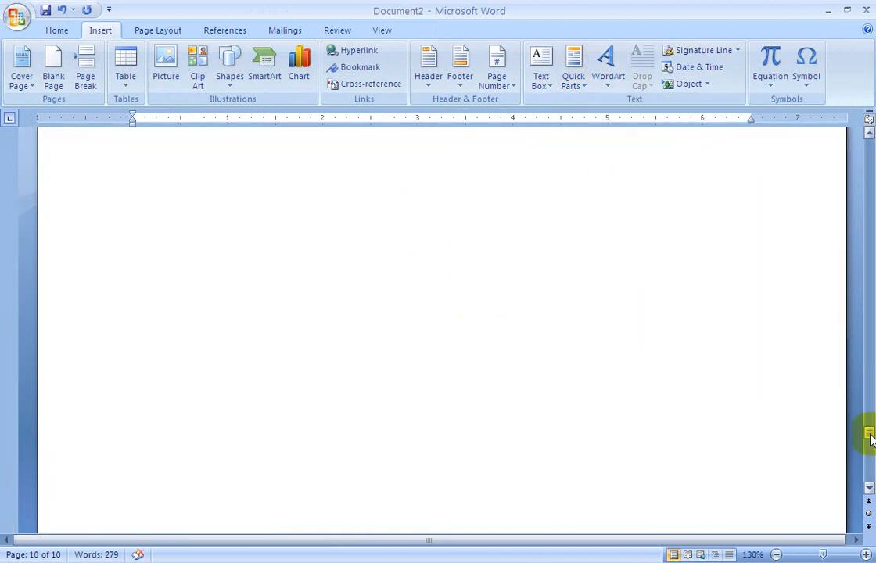
pyautogui.moveTo(869, 434); pyautogui.dragTo(866, 133)
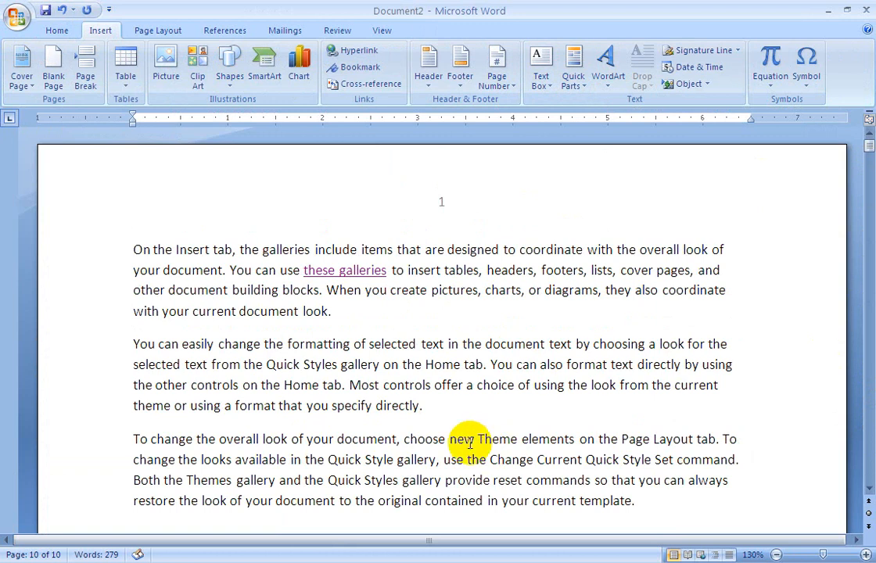
pyautogui.tripleClick(166, 341)
pyautogui.moveTo(166, 341); pyautogui.dragTo(91, 254)
pyautogui.click(88, 250)
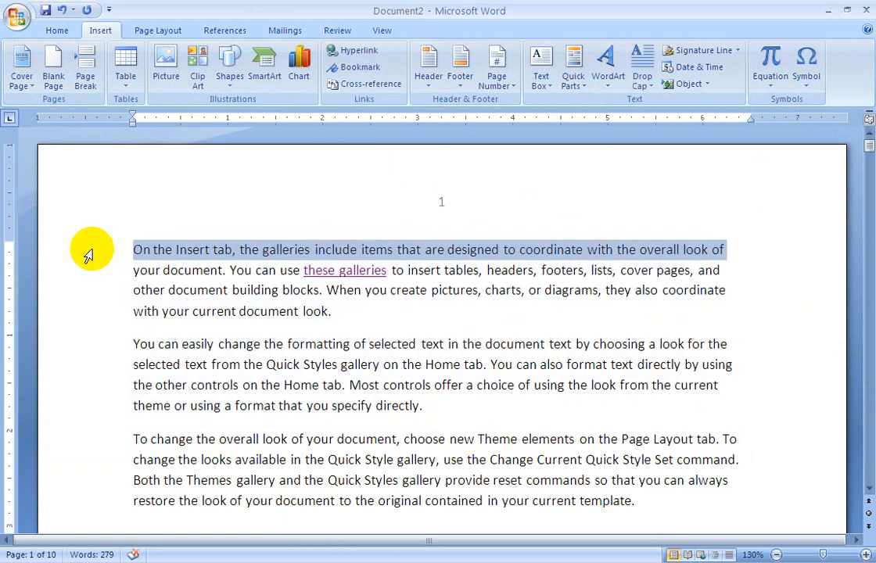
pyautogui.click(346, 365)
pyautogui.keyDown('shift'); pyautogui.click(109, 211); pyautogui.keyUp('shift')
pyautogui.click(572, 72)
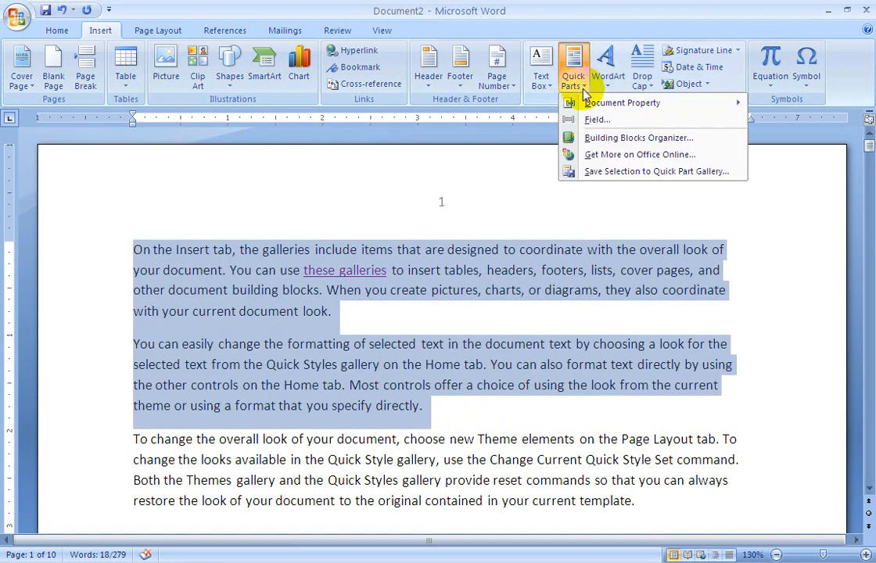
pyautogui.moveTo(594, 105)
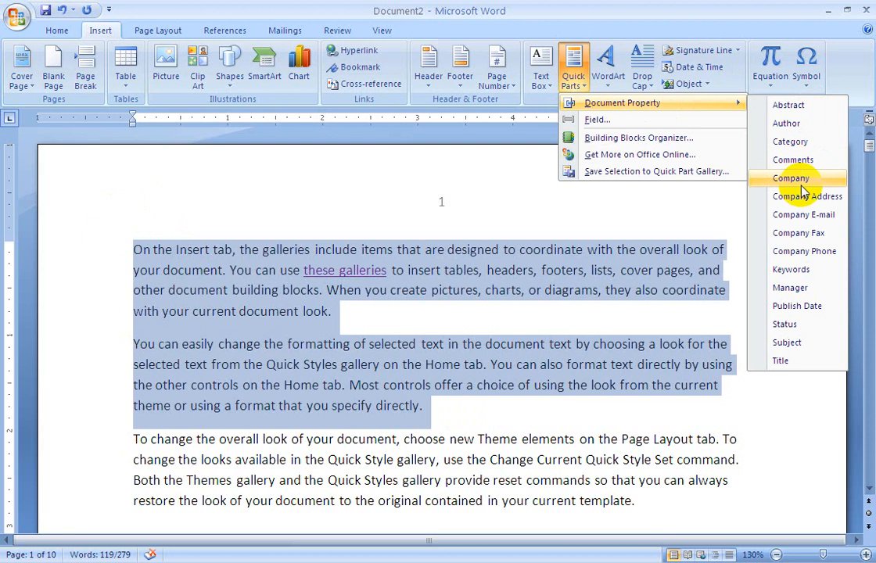
pyautogui.click(803, 361)
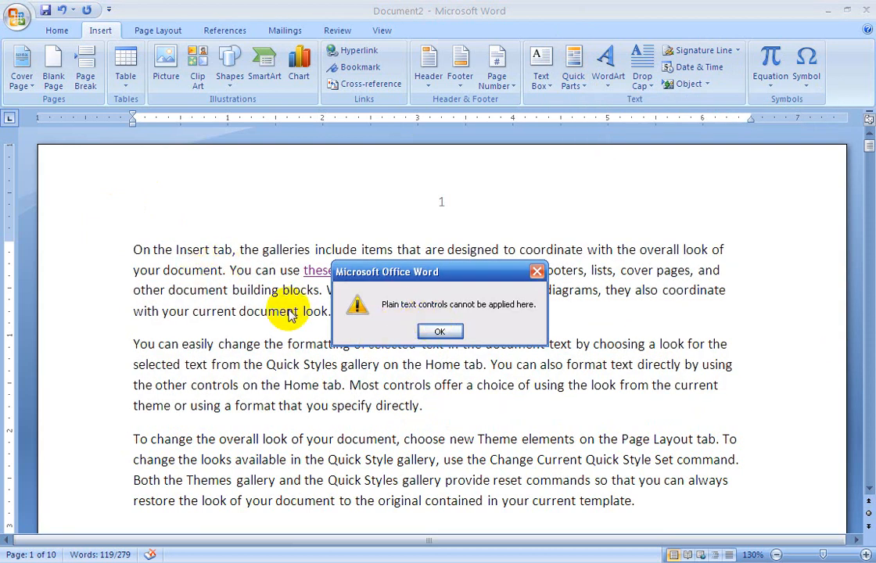
pyautogui.click(439, 332)
# Split the second paragraph within the word "formatting", before its final "g", using two paragraph breaks.
pyautogui.click(114, 311)
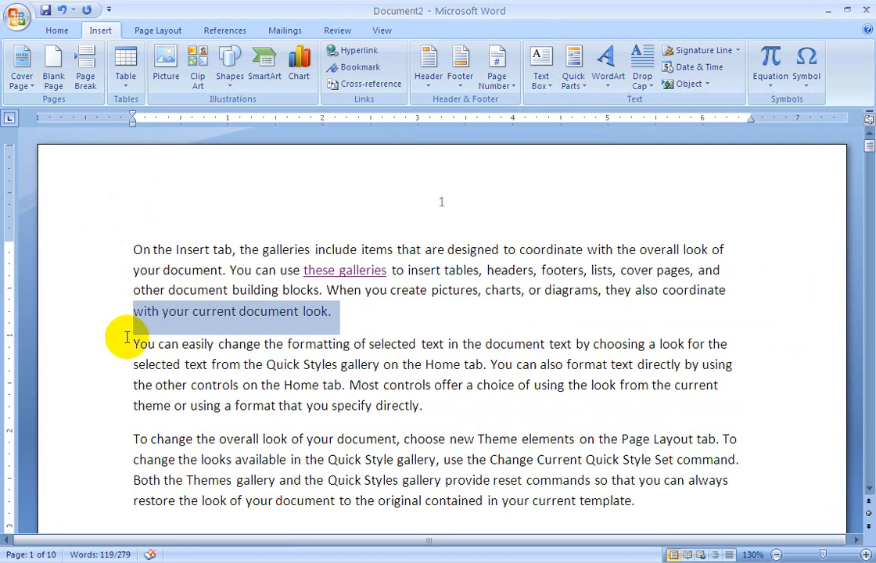
pyautogui.press('Down')
pyautogui.press('Return')
pyautogui.press('Return')
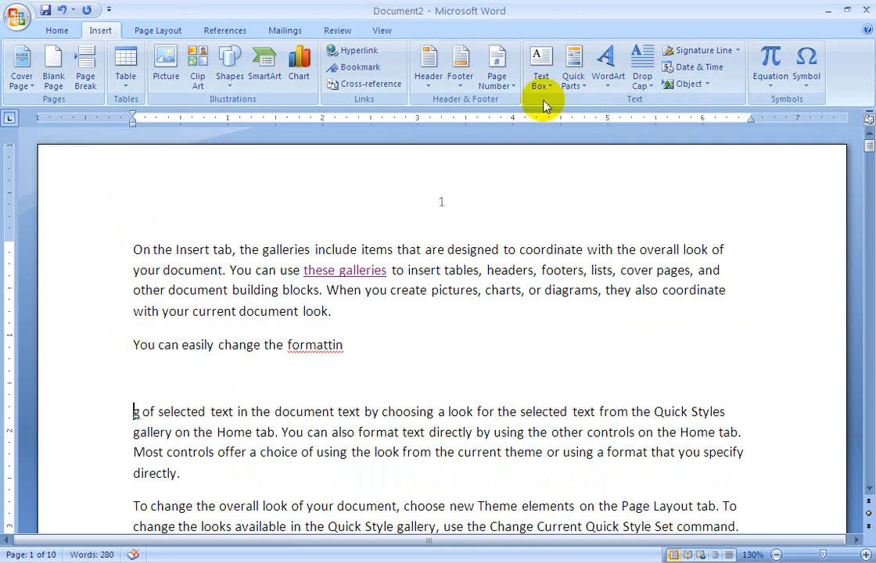
# Insert the Title document property before the stray "g" and start a new paragraph after that letter.
pyautogui.click(580, 92)
pyautogui.moveTo(729, 102)
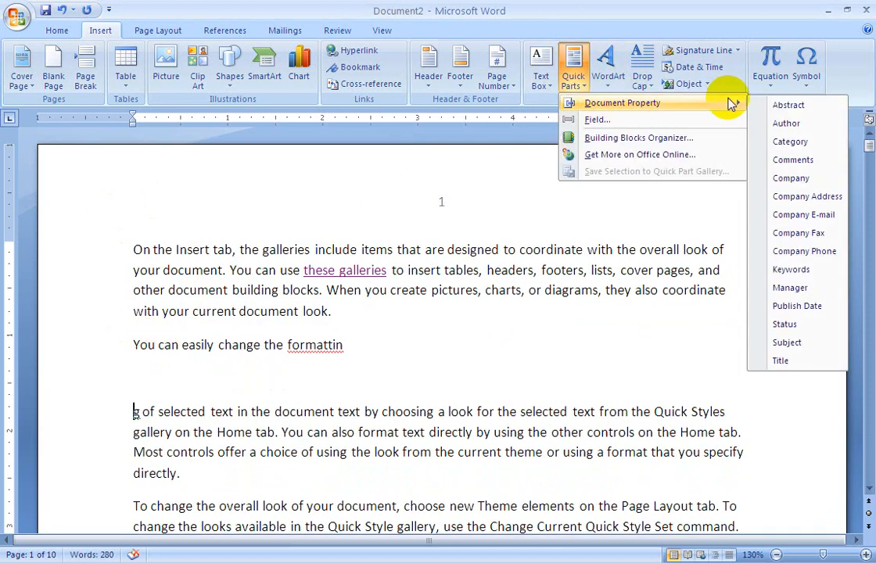
pyautogui.click(783, 362)
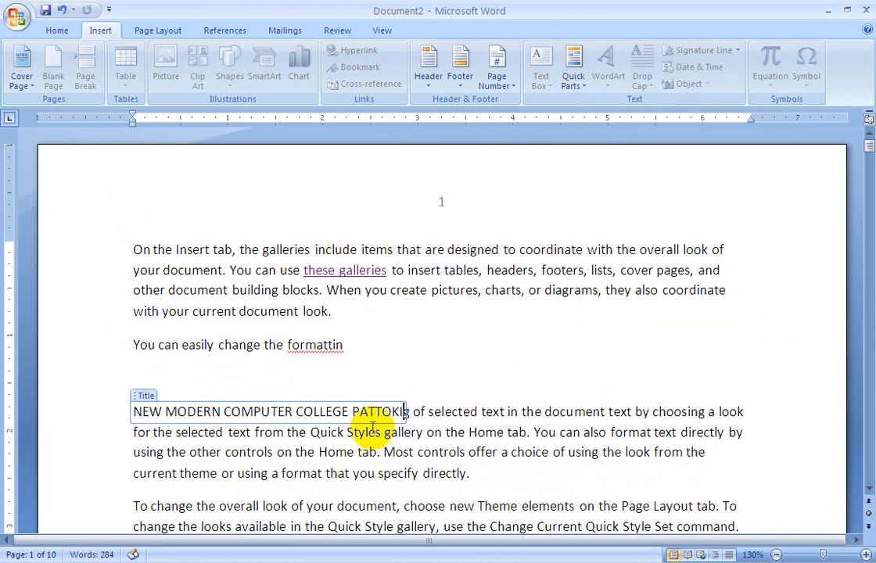
pyautogui.click(410, 415)
pyautogui.press('Return')
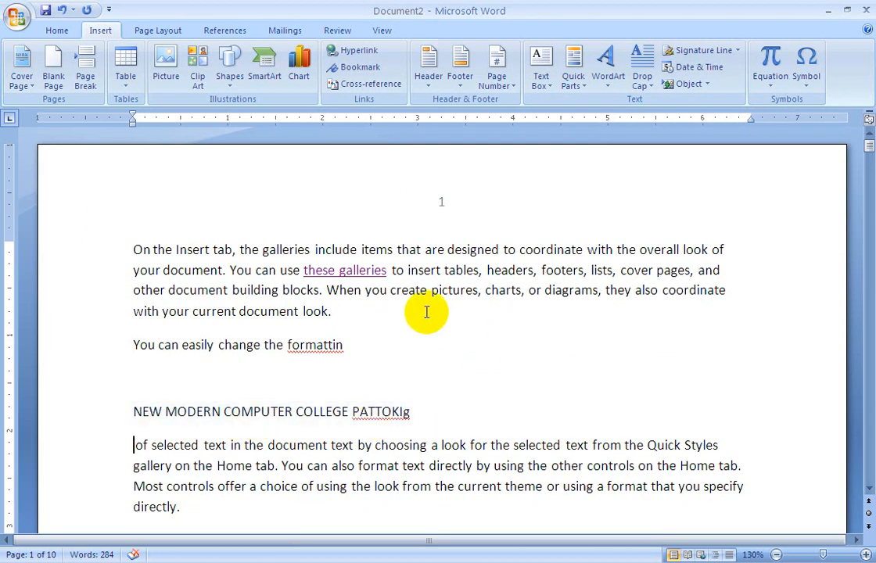
# Insert WordArt reading "COLLEGE DATA:" in the rainbow style with a shadow below the title line and deselect it.
pyautogui.click(609, 82)
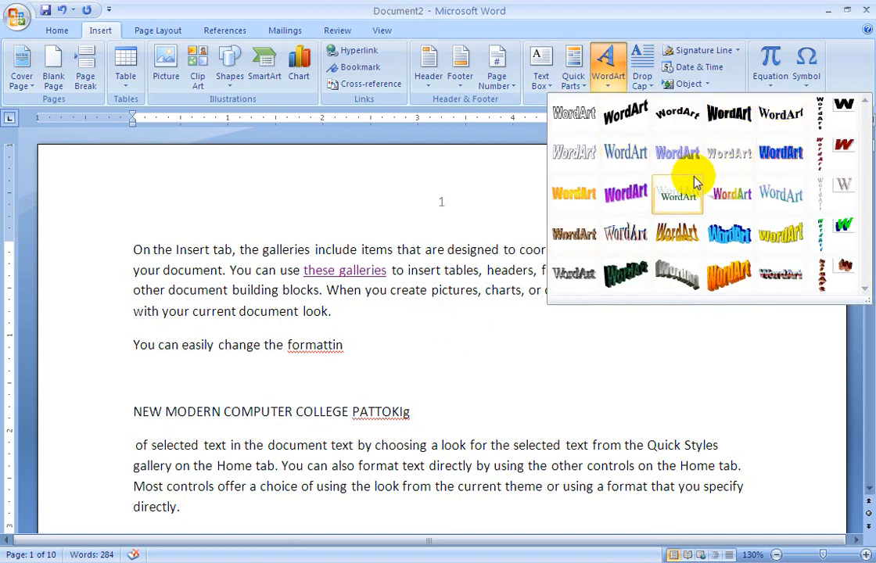
pyautogui.click(727, 191)
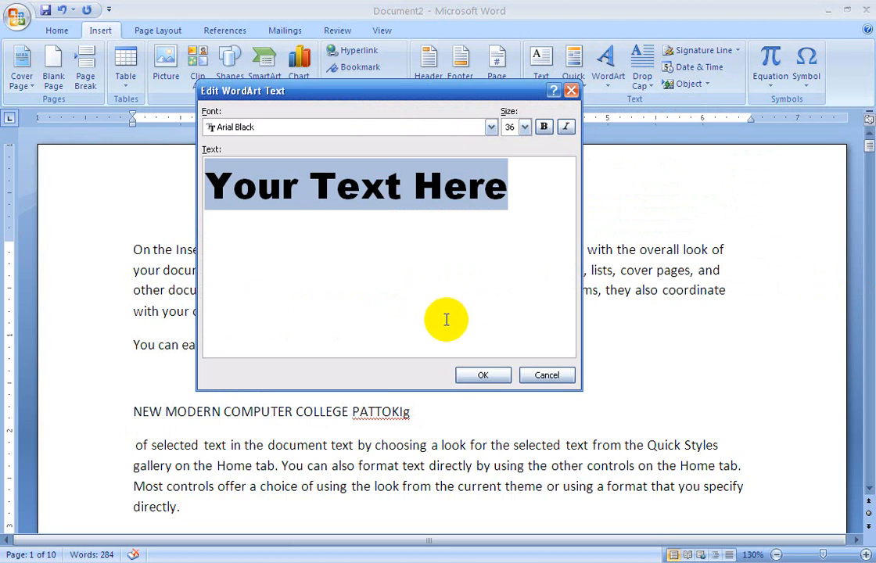
pyautogui.write('COLLEGE')
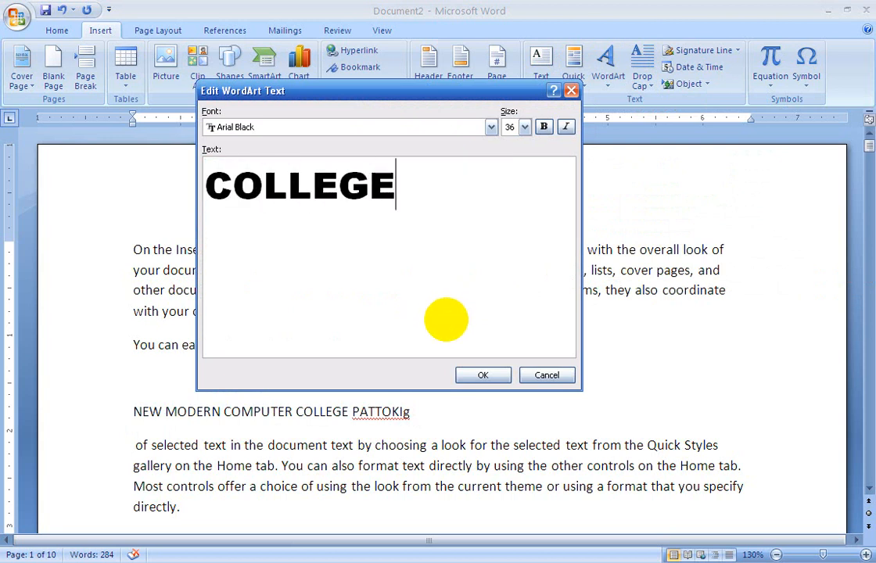
pyautogui.write(' DATA')
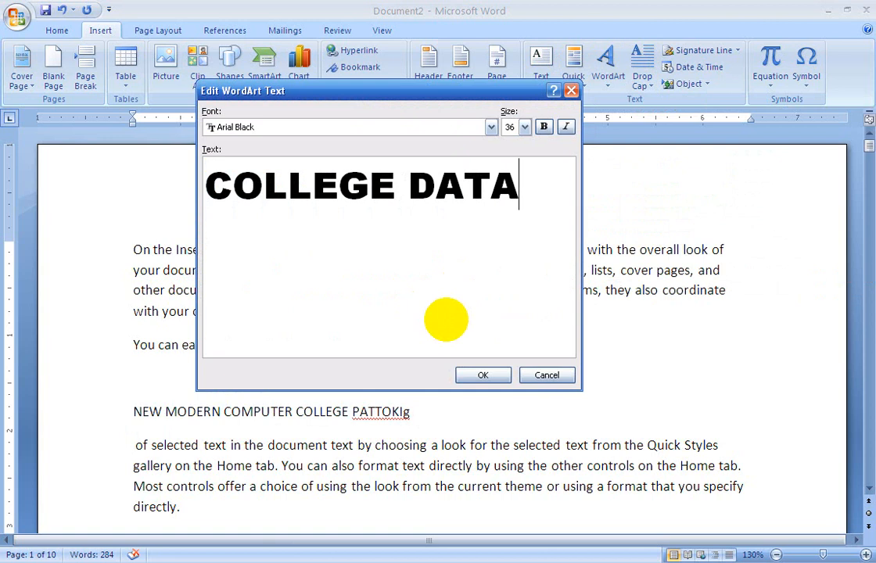
pyautogui.write(':')
pyautogui.click(485, 376)
pyautogui.scroll(-2, 477, 356)
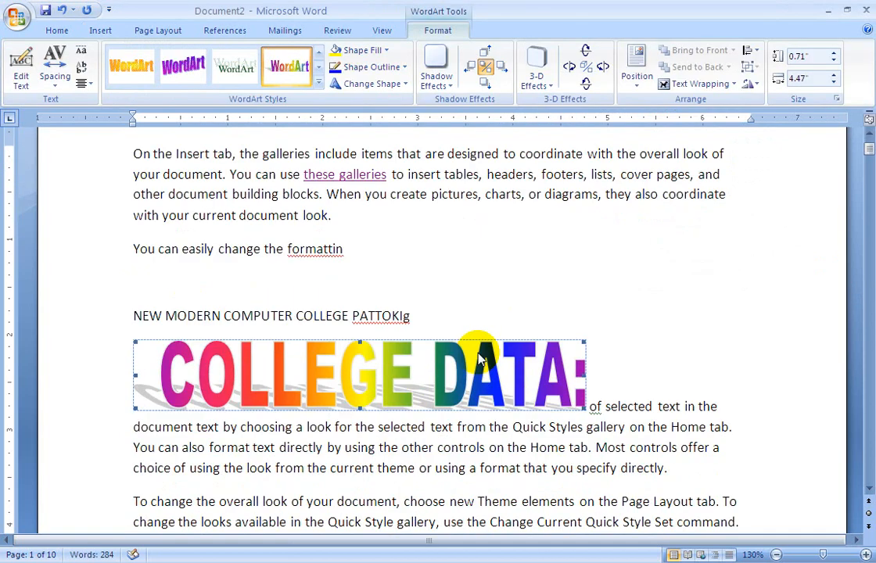
pyautogui.click(605, 262)
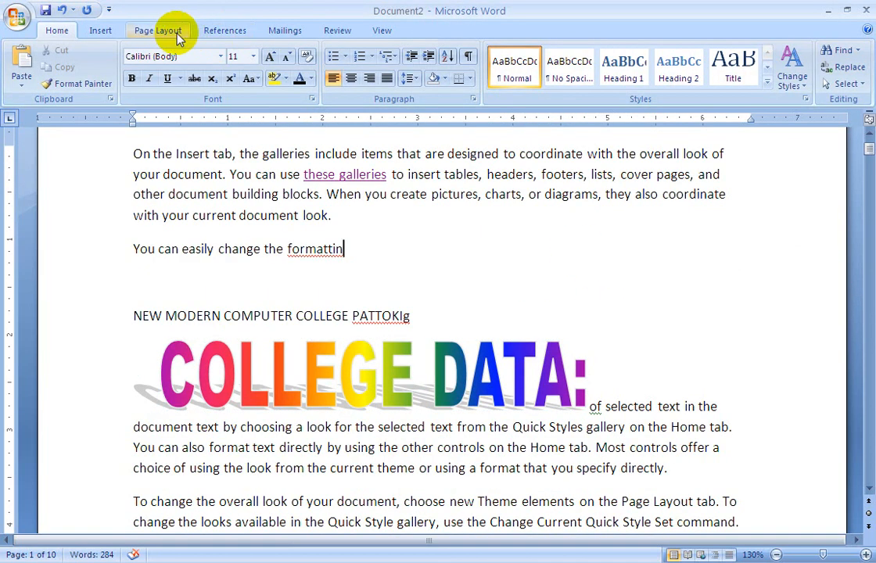
pyautogui.click(98, 30)
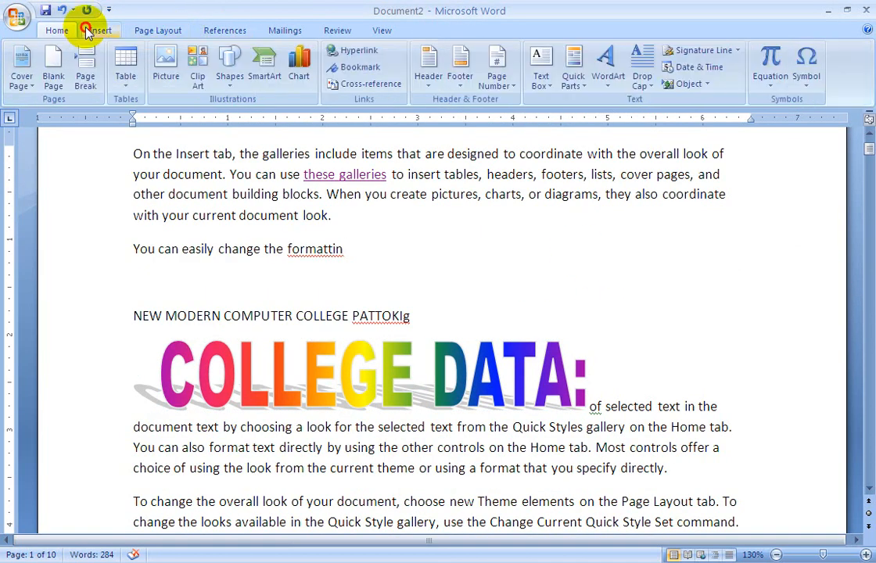
pyautogui.click(461, 374)
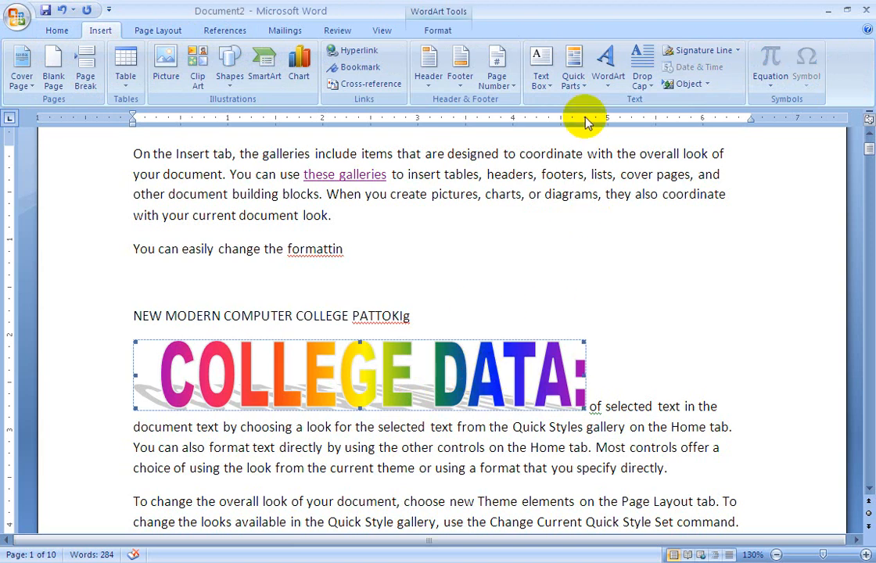
pyautogui.click(607, 67)
pyautogui.click(607, 67)
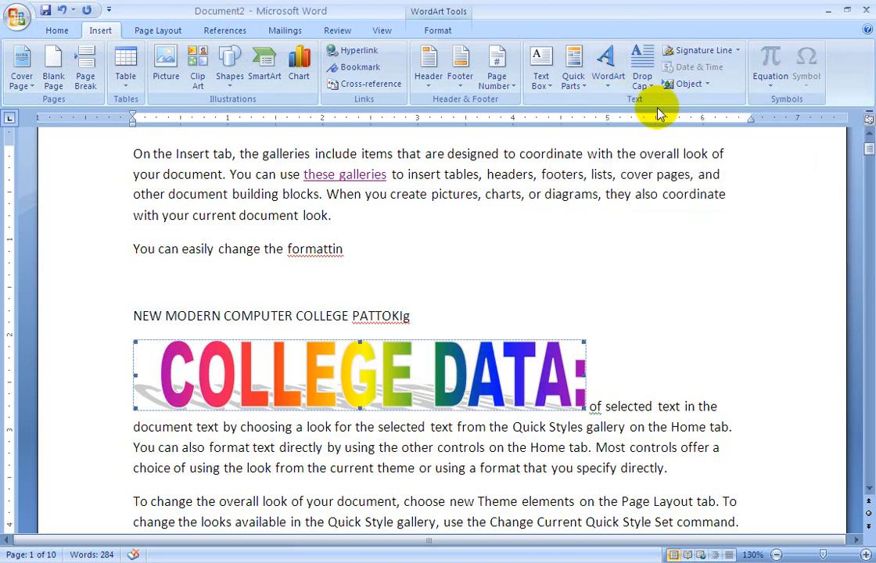
# Apply a Dropped drop cap of 3 lines in the body font to the paragraph starting "To change the overall look".
pyautogui.scroll(-4, 565, 210)
pyautogui.moveTo(664, 317); pyautogui.dragTo(140, 261)
pyautogui.click(643, 81)
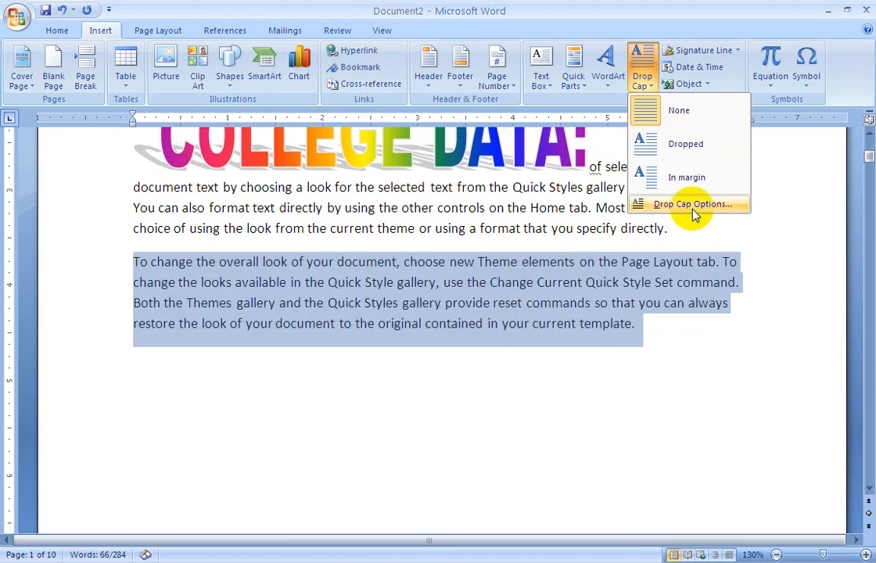
pyautogui.click(688, 204)
pyautogui.click(435, 216)
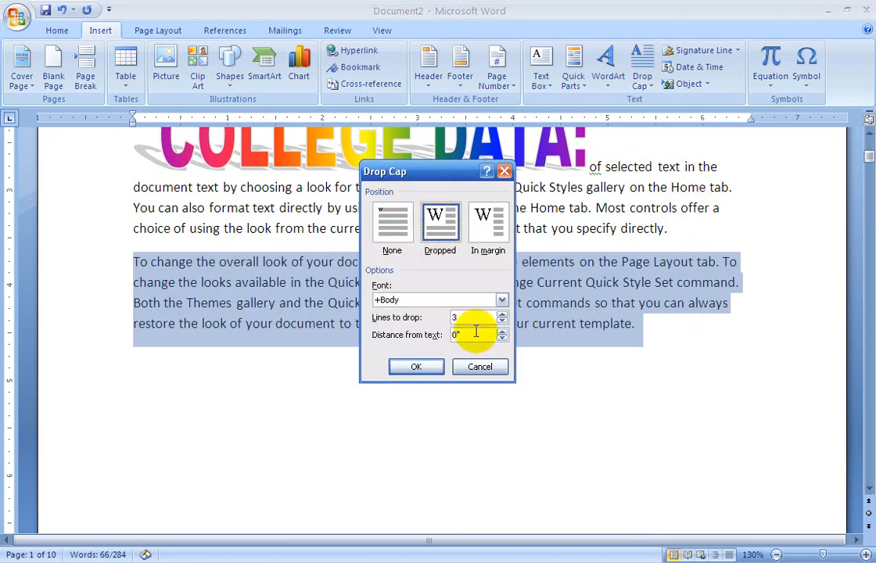
pyautogui.click(415, 366)
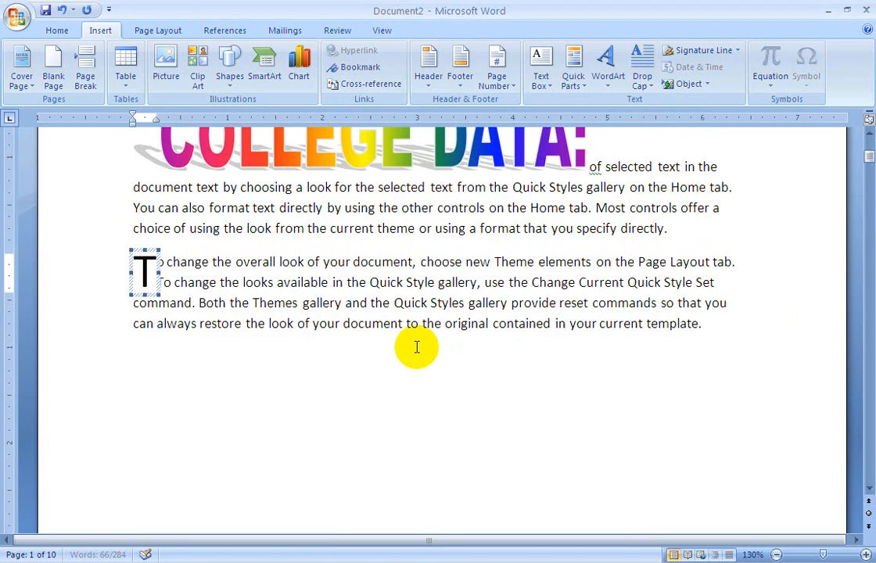
pyautogui.click(410, 322)
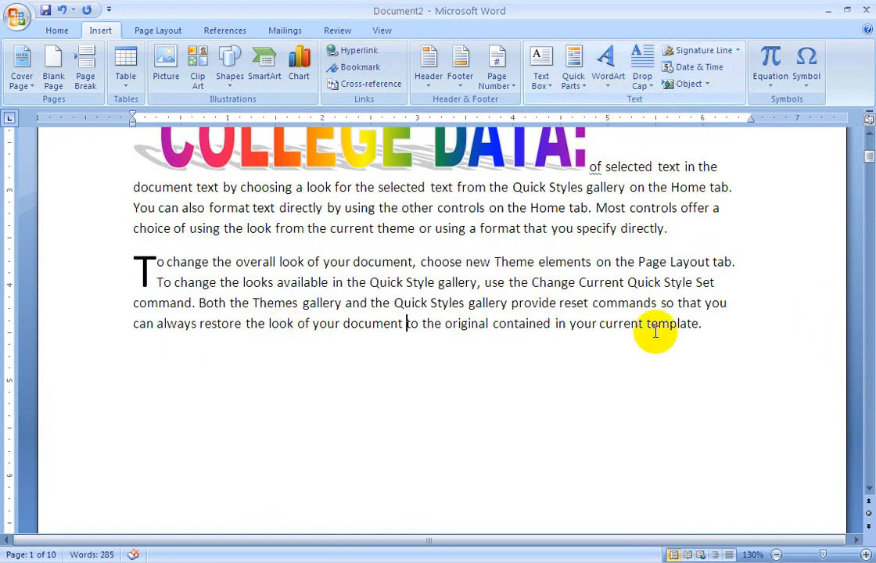
# Insert a signature line with COLLEGE as suggested signer below the last paragraph and add "FJSDKLJFSKLDJFSKLDJFKLSDJFKLSDFSDFSD" after it.
pyautogui.click(719, 347)
pyautogui.press('Return')
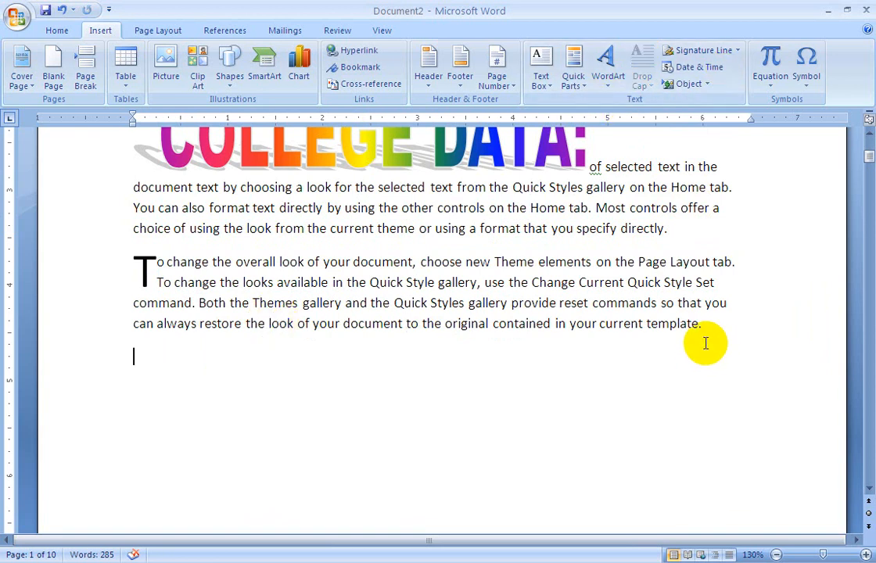
pyautogui.click(720, 51)
pyautogui.click(487, 348)
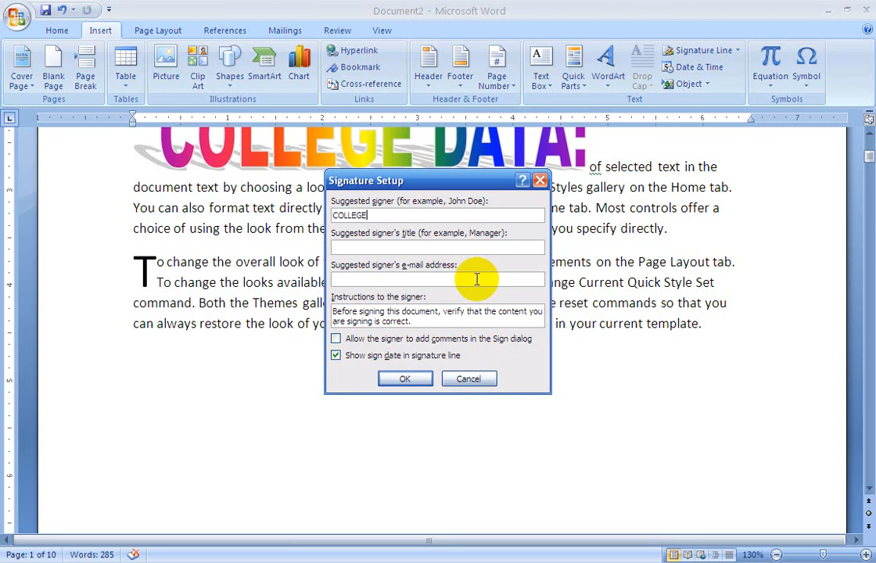
pyautogui.press('Return')
pyautogui.write('F')
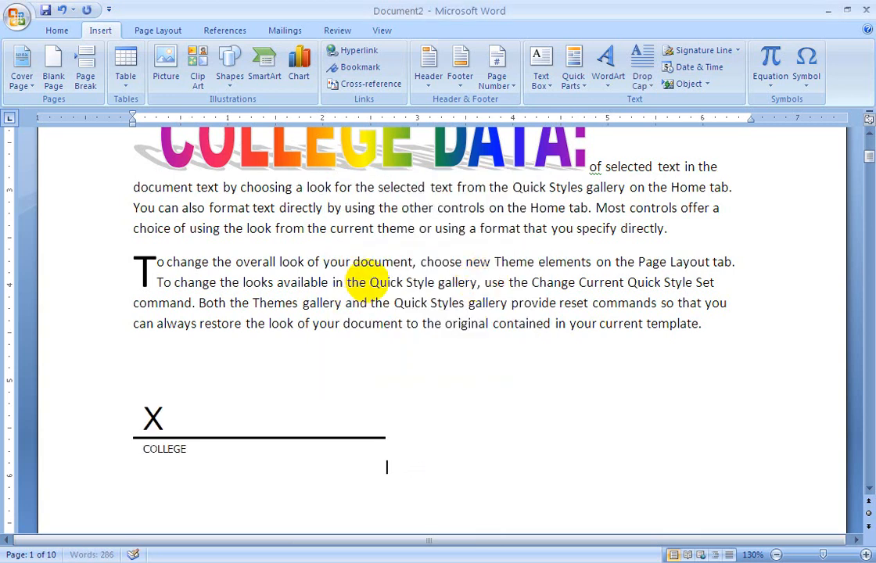
pyautogui.write('JSDKLJFSKLDJFSKLDJFKLSDJFKLSDFSDFSD')
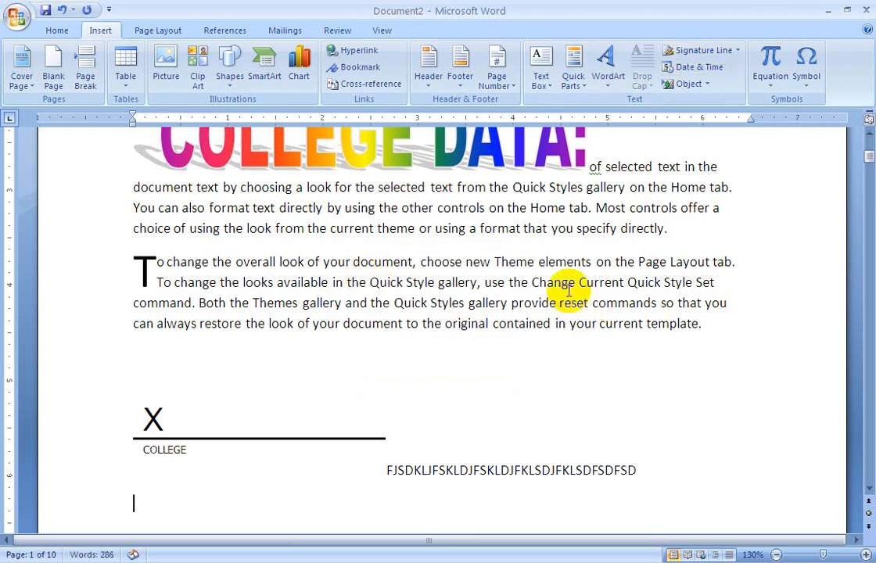
# Try several date and time formats and insert the date as "Thursday, December 13, 2018" below the signature line.
pyautogui.scroll(-2, 568, 291)
pyautogui.click(698, 66)
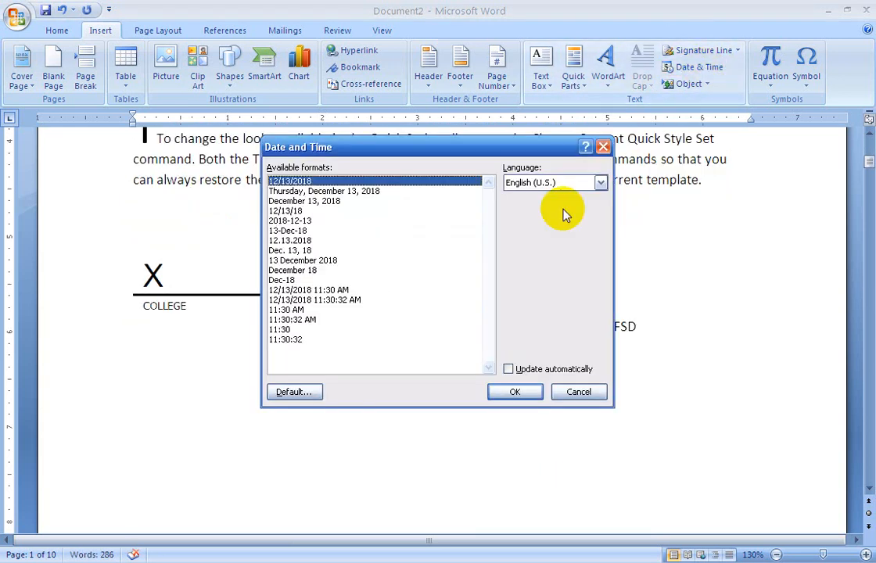
pyautogui.click(318, 190)
pyautogui.click(298, 211)
pyautogui.click(298, 250)
pyautogui.click(295, 290)
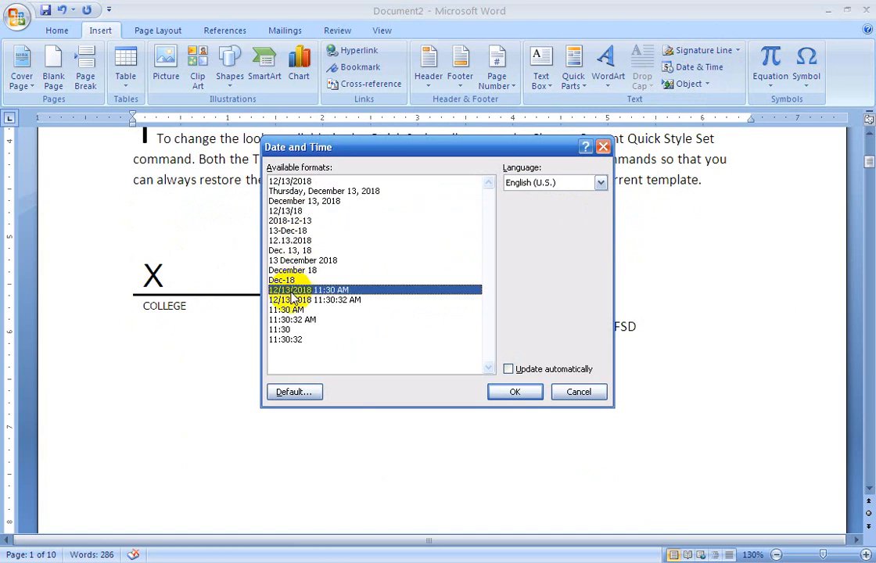
pyautogui.click(288, 329)
pyautogui.click(283, 219)
pyautogui.click(286, 182)
pyautogui.click(301, 191)
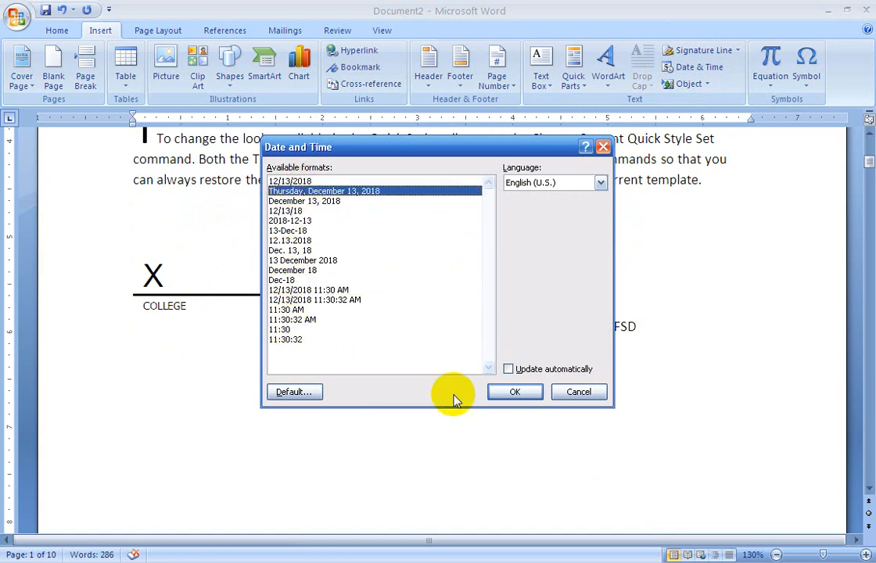
pyautogui.click(509, 394)
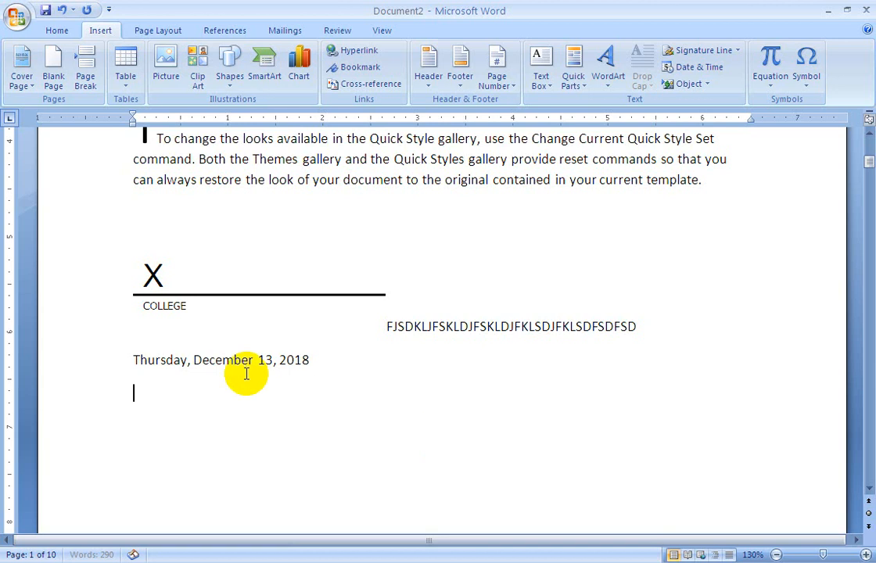
# Insert a Bitmap Image object below the date and sketch a freehand signature in it.
pyautogui.click(695, 86)
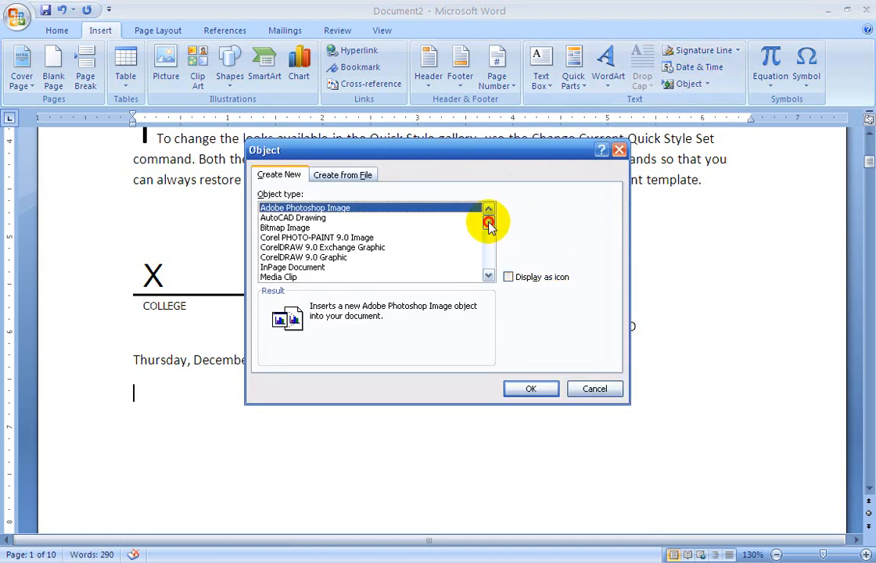
pyautogui.moveTo(489, 224)
pyautogui.mouseDown()
pyautogui.moveTo(482, 256)
pyautogui.moveTo(488, 215)
pyautogui.mouseUp()
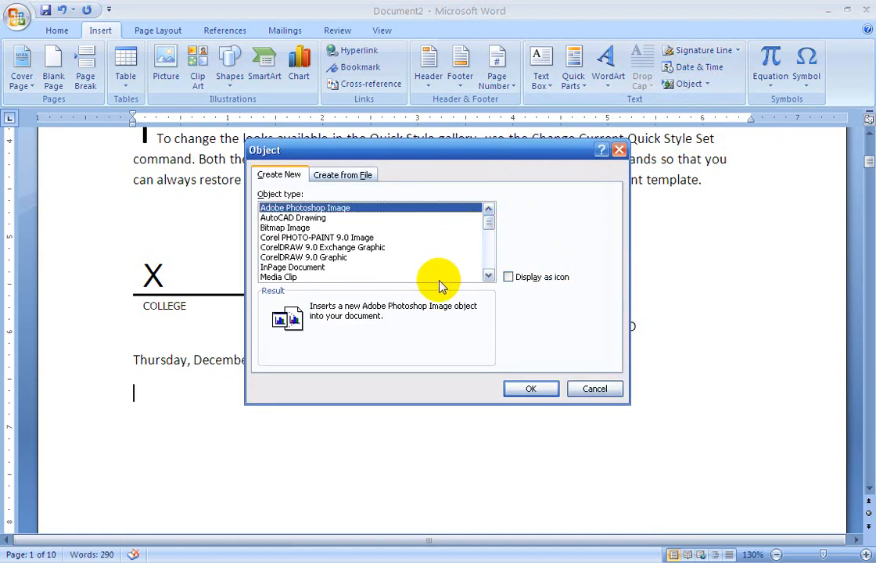
pyautogui.scroll(-2, 434, 279)
pyautogui.scroll(2, 430, 275)
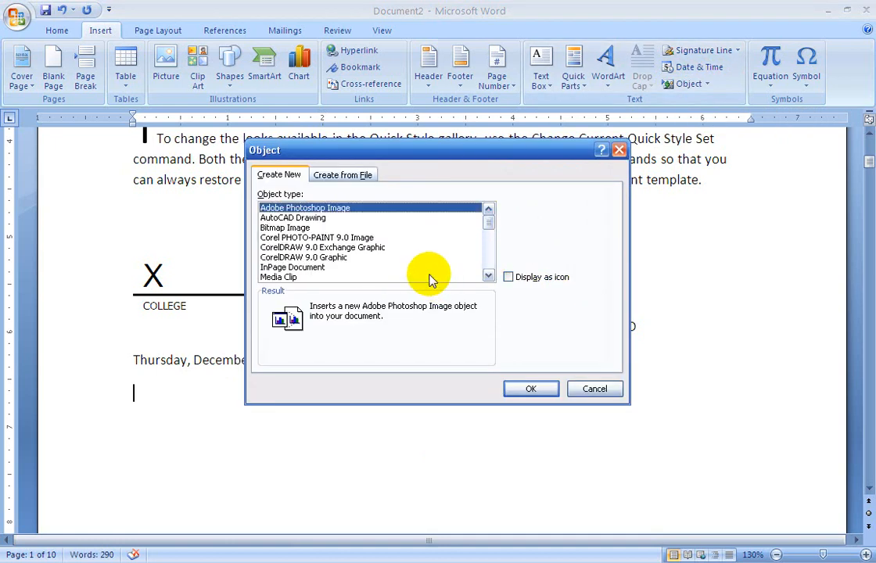
pyautogui.click(290, 227)
pyautogui.click(531, 388)
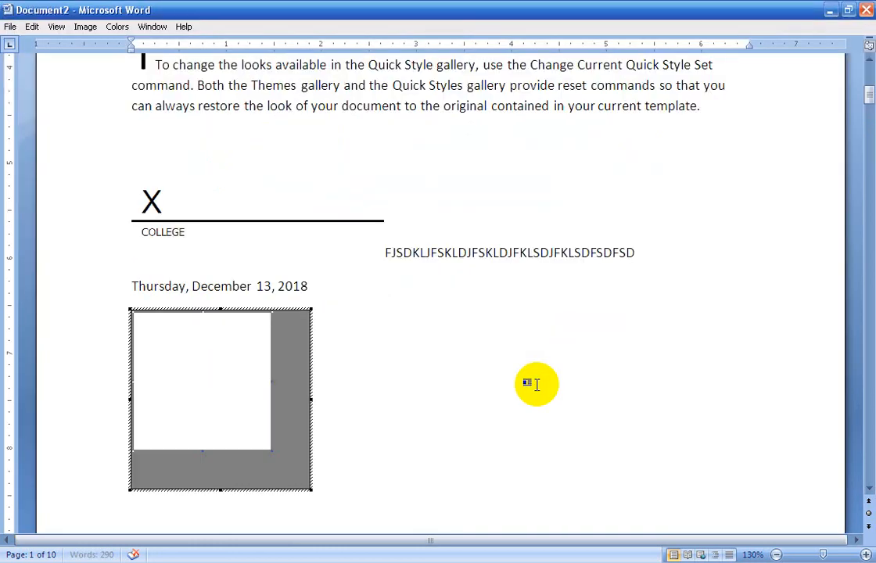
pyautogui.moveTo(207, 395)
pyautogui.mouseDown()
pyautogui.moveTo(164, 336)
pyautogui.moveTo(211, 356)
pyautogui.mouseUp()
pyautogui.click(411, 378)
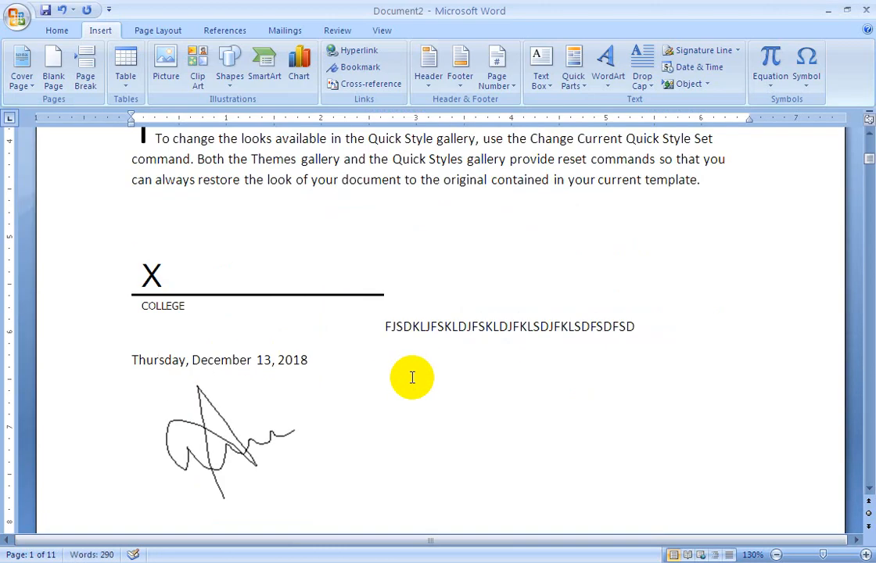
# Right-align the signature bitmap below the date.
pyautogui.click(219, 460)
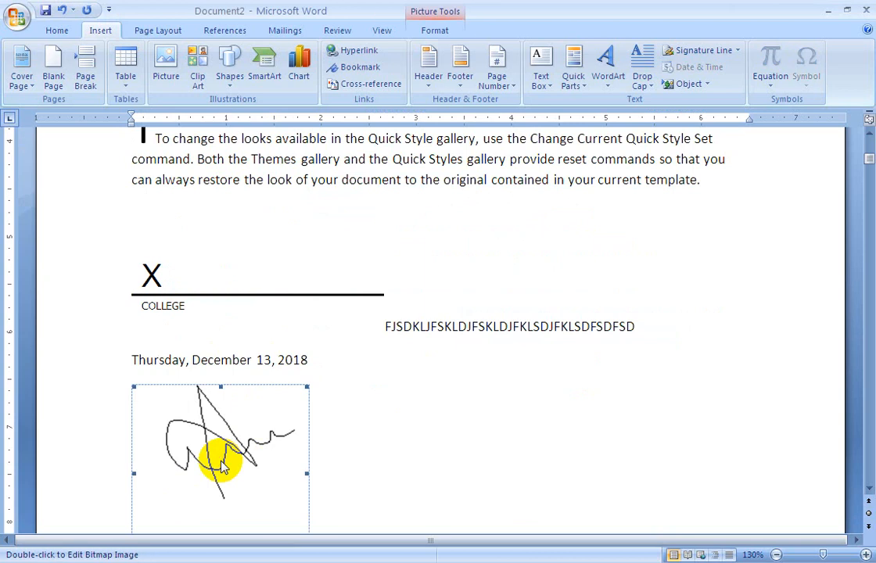
pyautogui.click(54, 32)
pyautogui.click(369, 78)
pyautogui.click(453, 324)
pyautogui.scroll(2, 439, 297)
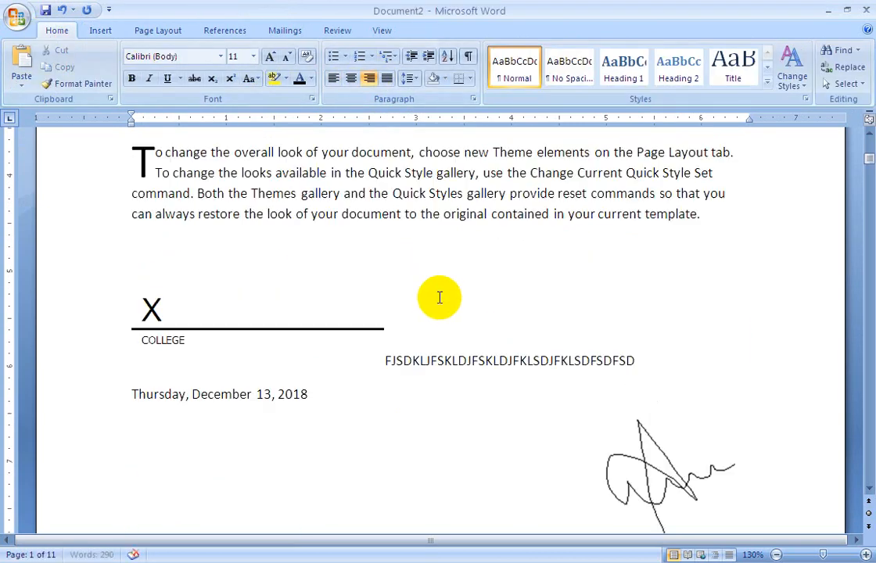
pyautogui.scroll(5, 439, 297)
pyautogui.scroll(-6, 439, 297)
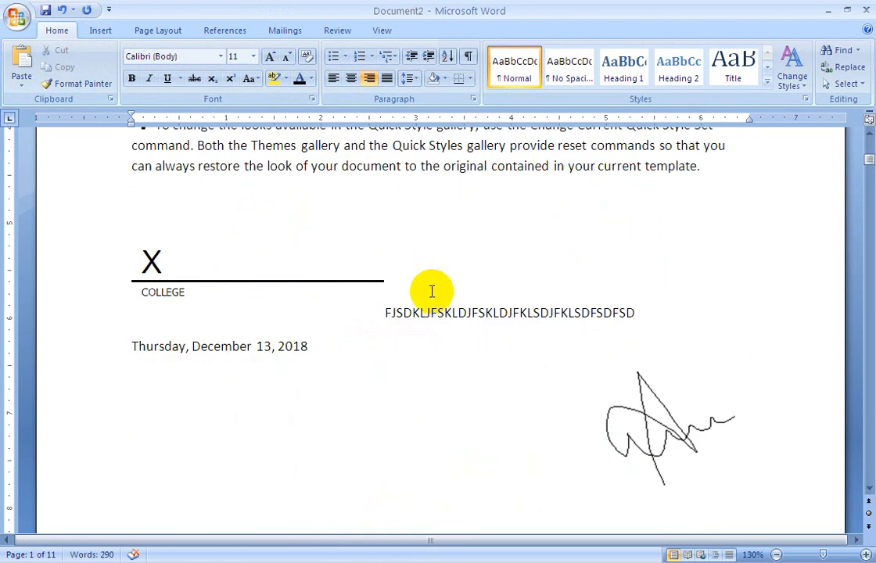
pyautogui.scroll(2, 432, 290)
# Add blank lines below the date and insert the built-in (1+x)^n series expansion equation there, followed by a new line.
pyautogui.click(100, 32)
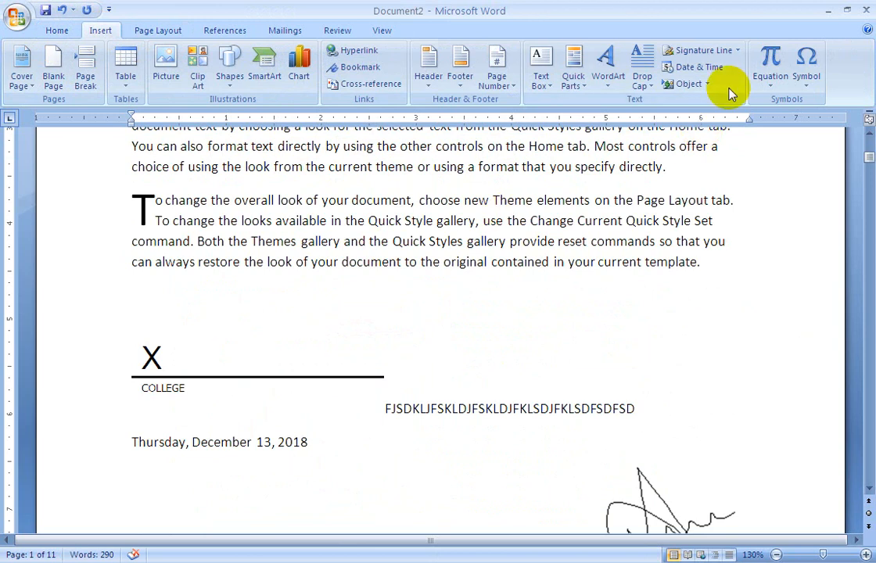
pyautogui.scroll(-3, 303, 364)
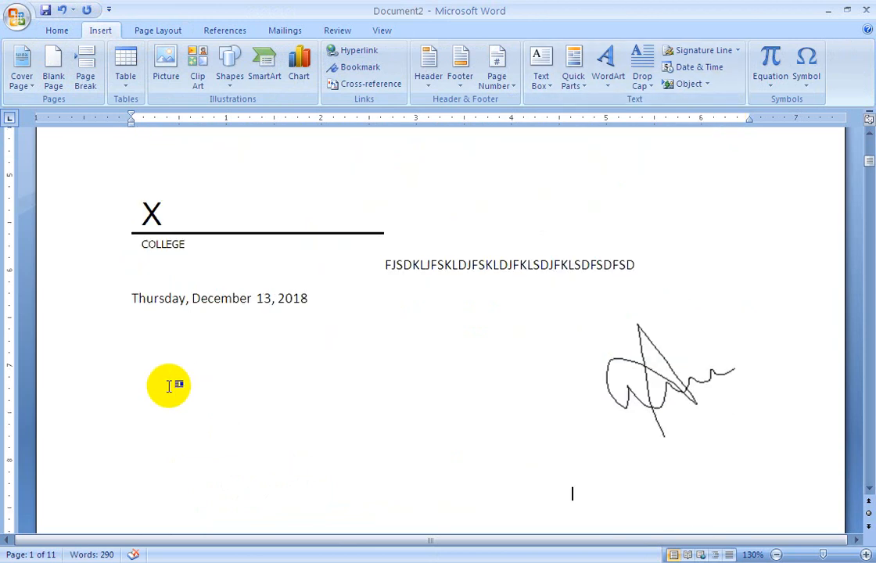
pyautogui.press('Return')
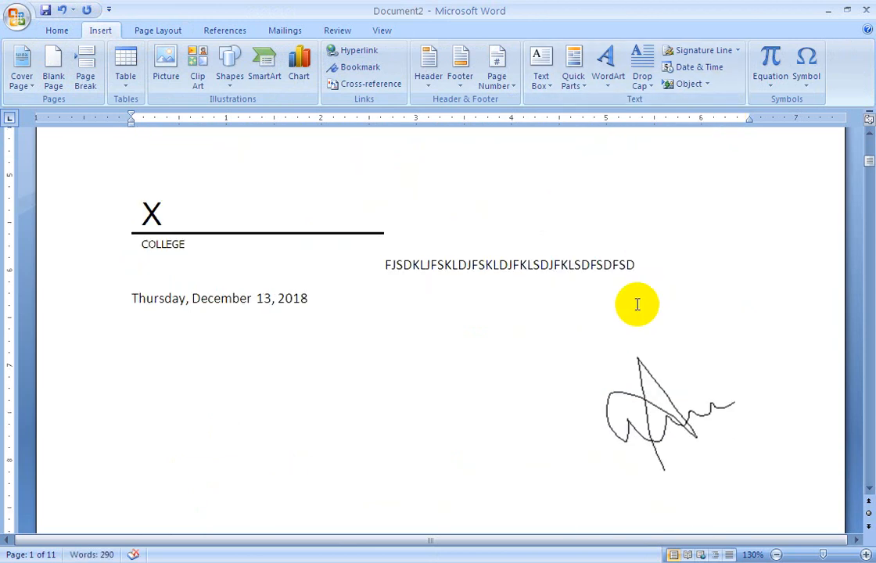
pyautogui.click(411, 289)
pyautogui.press('Return')
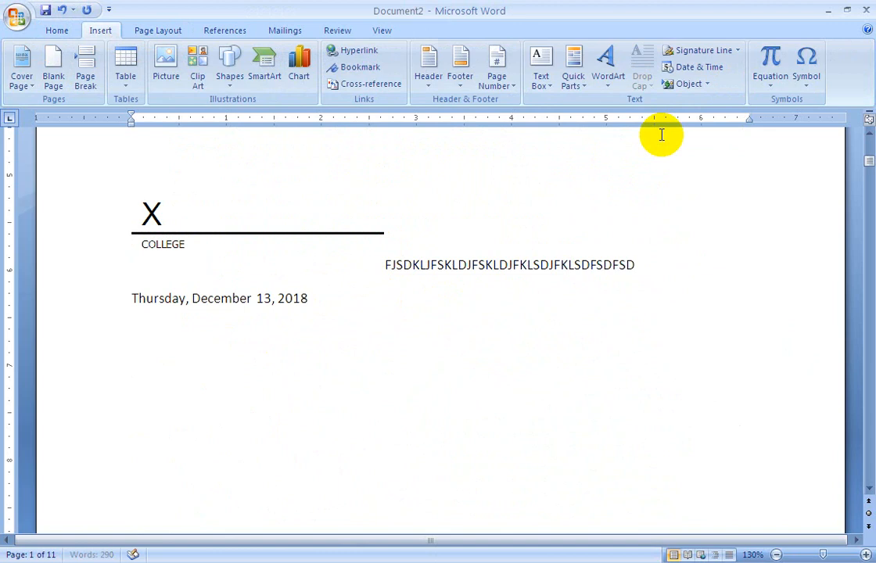
pyautogui.click(770, 66)
pyautogui.click(681, 309)
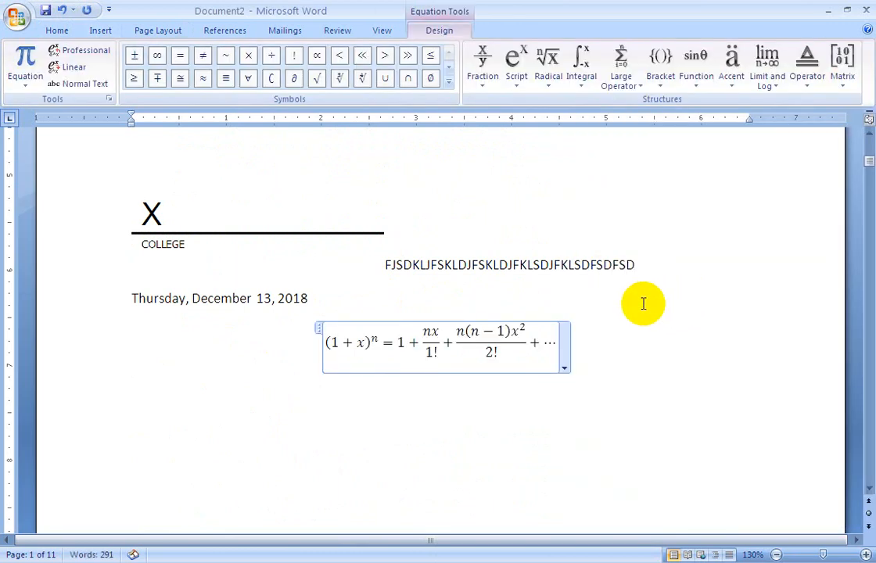
pyautogui.click(592, 373)
pyautogui.press('Return')
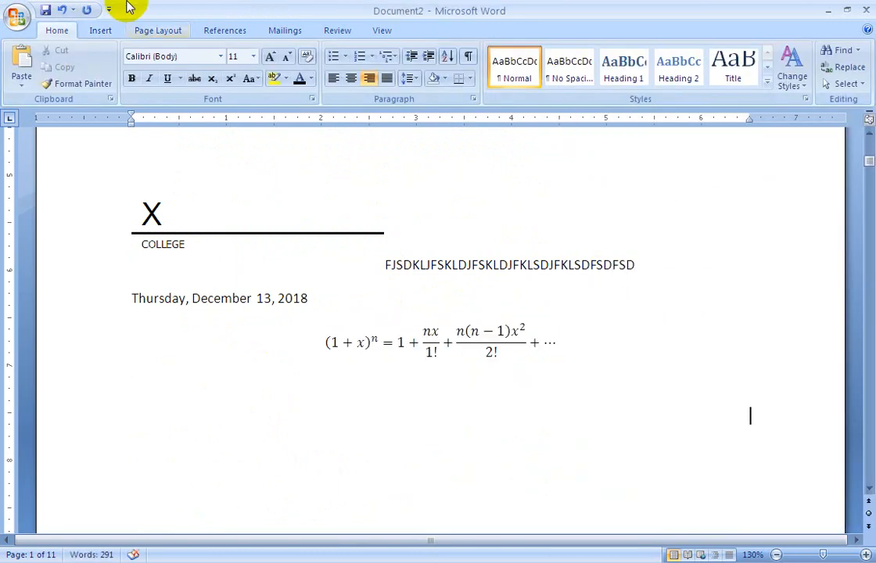
# Open the full symbol set, try the Gautami font and switch the symbol font to Webdings.
pyautogui.click(100, 30)
pyautogui.click(805, 78)
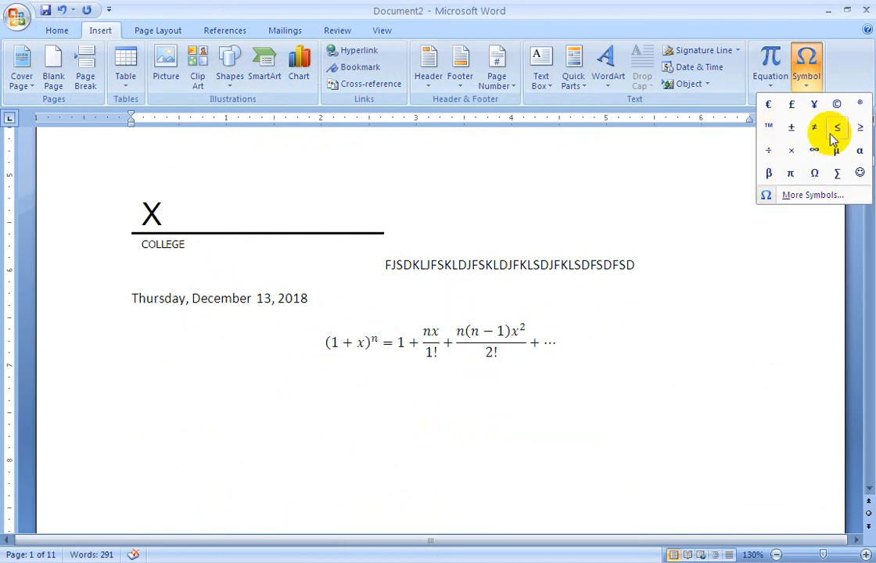
pyautogui.click(813, 195)
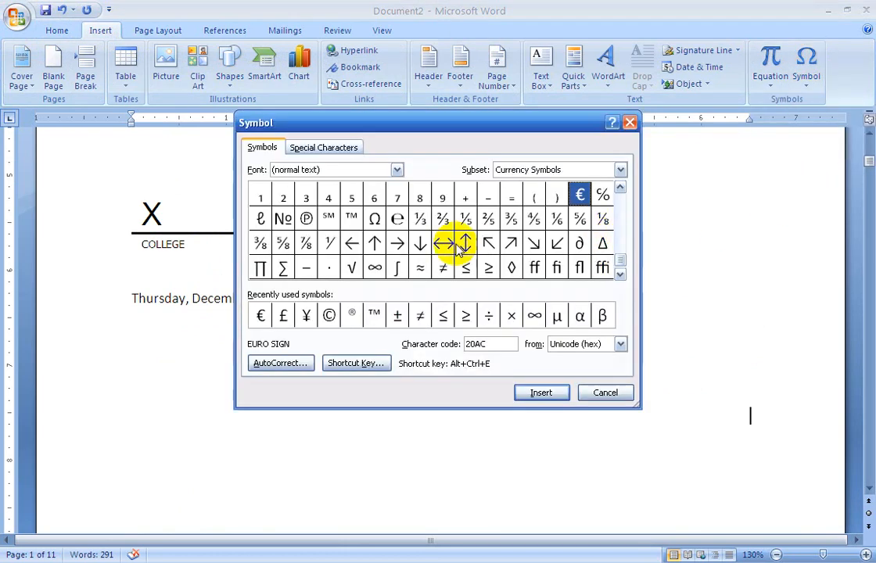
pyautogui.click(510, 219)
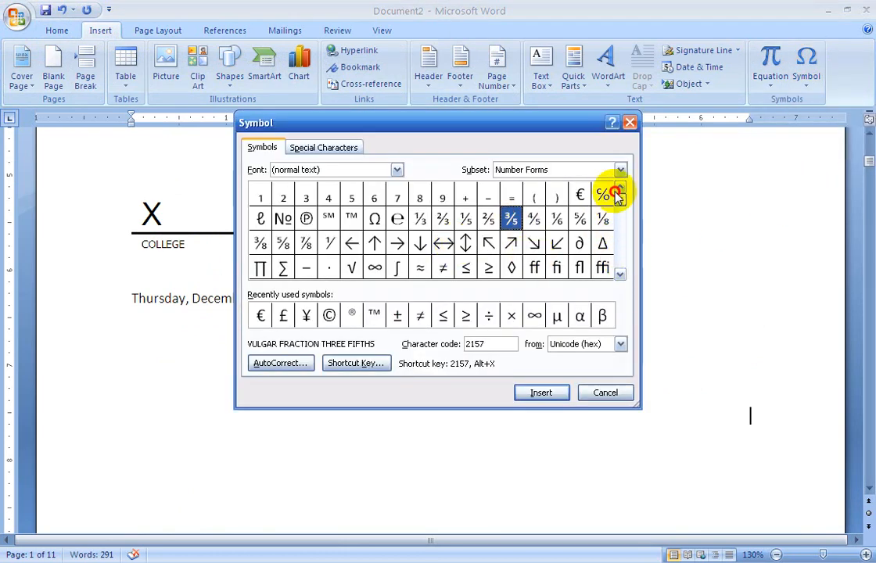
pyautogui.moveTo(616, 192); pyautogui.dragTo(613, 188)
pyautogui.click(397, 170)
pyautogui.scroll(-10, 397, 200)
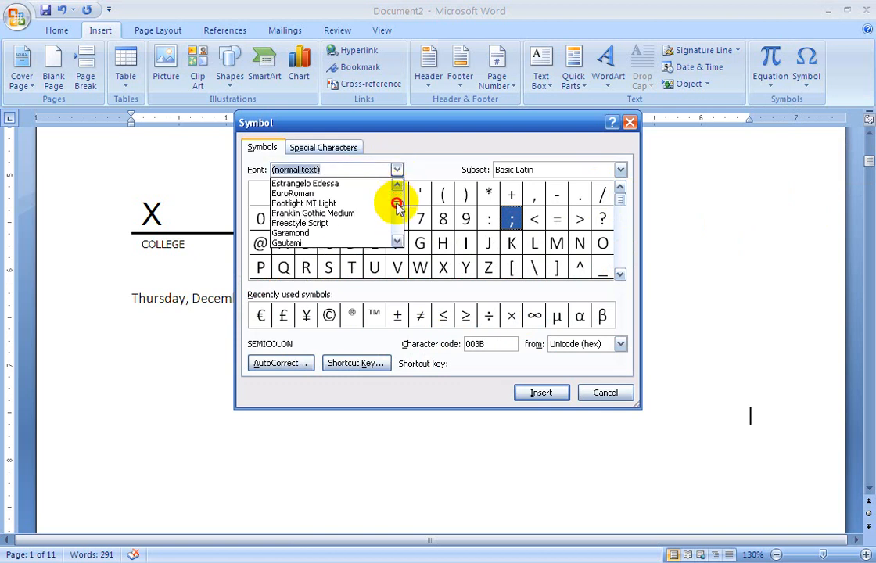
pyautogui.click(348, 220)
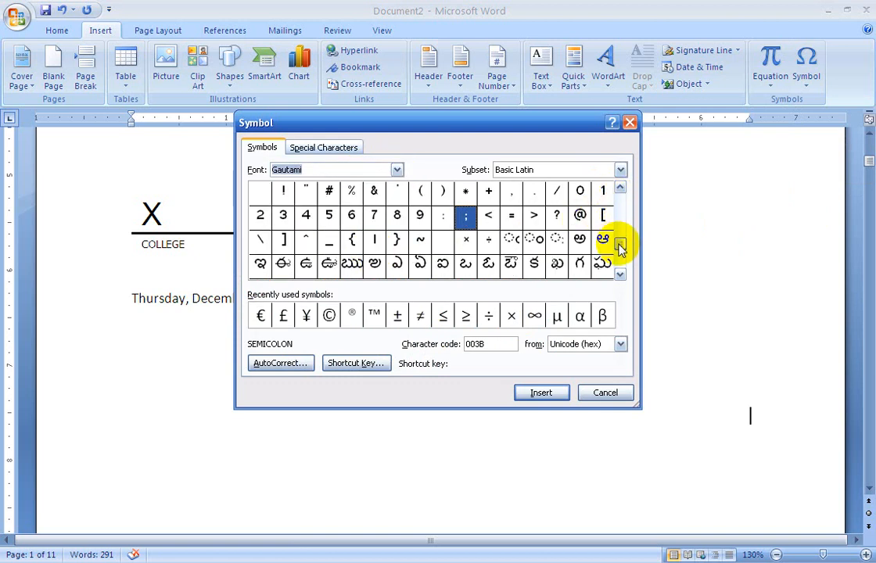
pyautogui.click(619, 247)
pyautogui.click(396, 169)
pyautogui.scroll(-6, 398, 215)
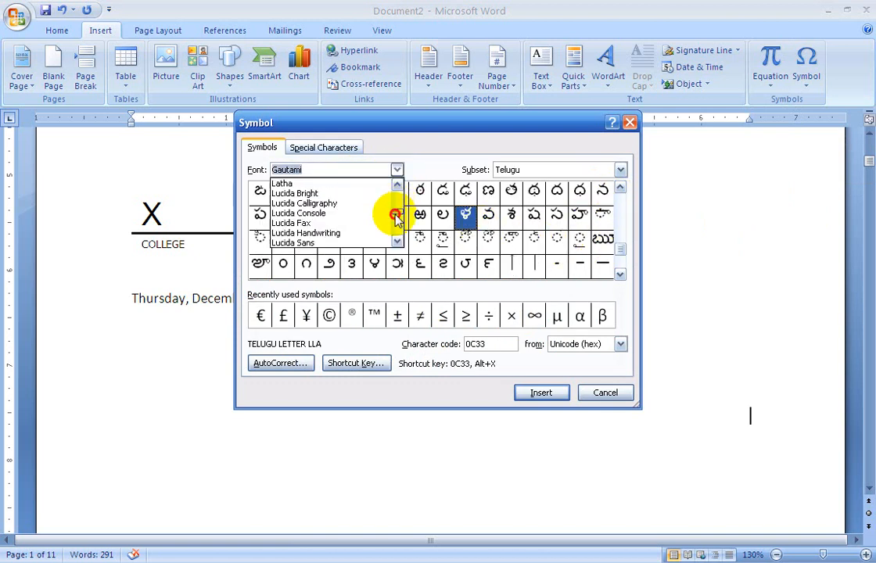
pyautogui.scroll(-5, 394, 223)
pyautogui.click(290, 202)
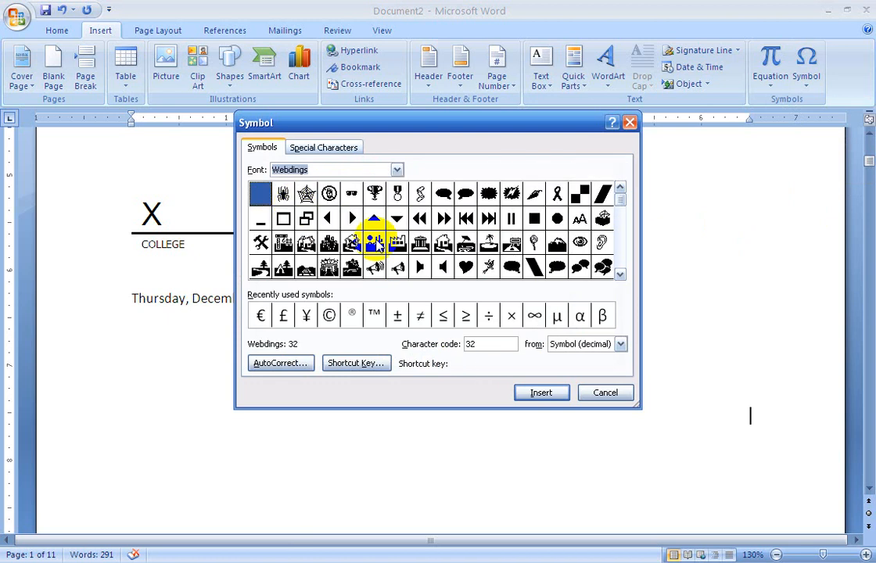
# Insert the Webdings radio (186) and open padlock (208) symbols below the equation, with the dialog moved aside.
pyautogui.click(621, 239)
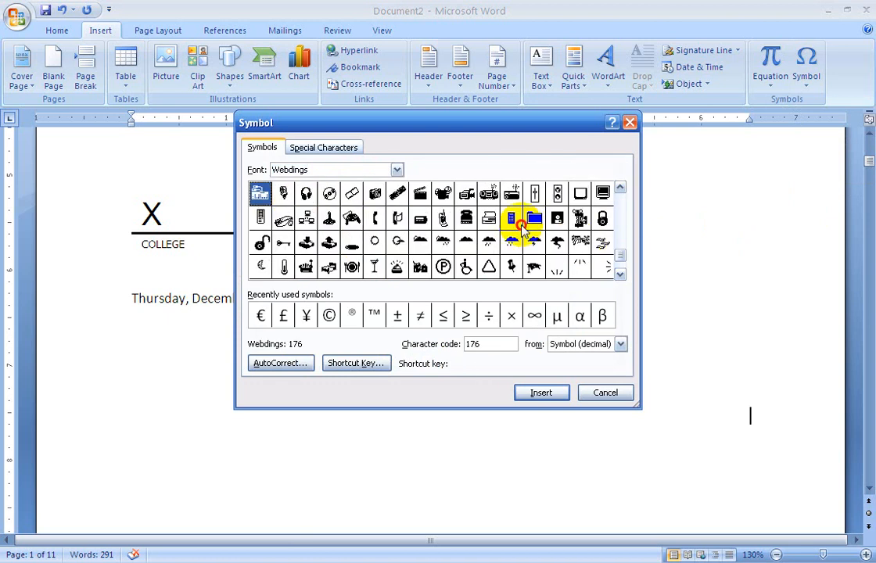
pyautogui.click(375, 243)
pyautogui.moveTo(416, 124); pyautogui.dragTo(598, 39)
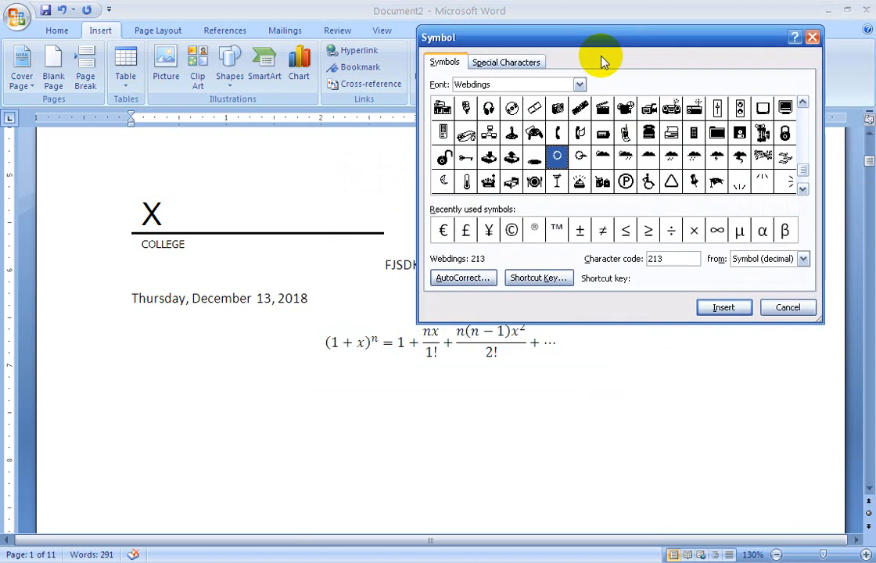
pyautogui.click(671, 107)
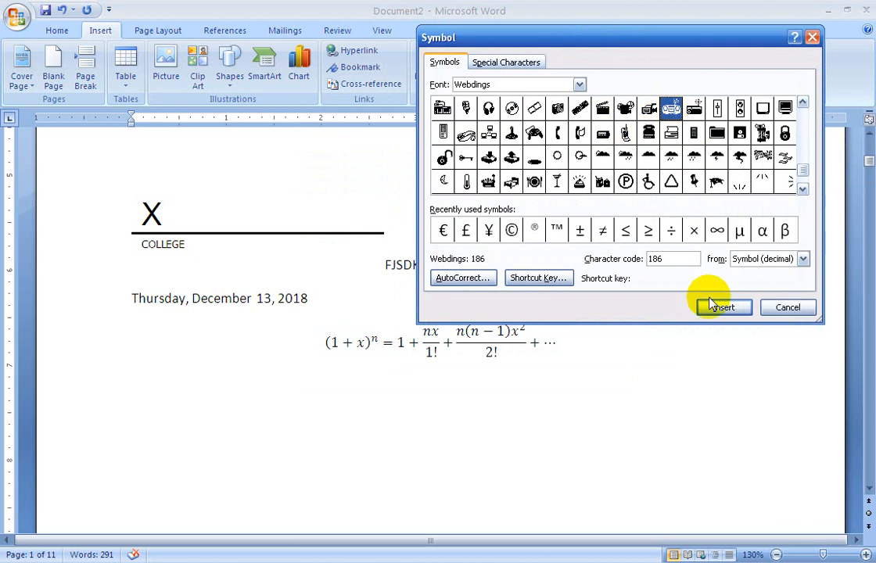
pyautogui.click(723, 307)
pyautogui.click(443, 157)
pyautogui.click(720, 307)
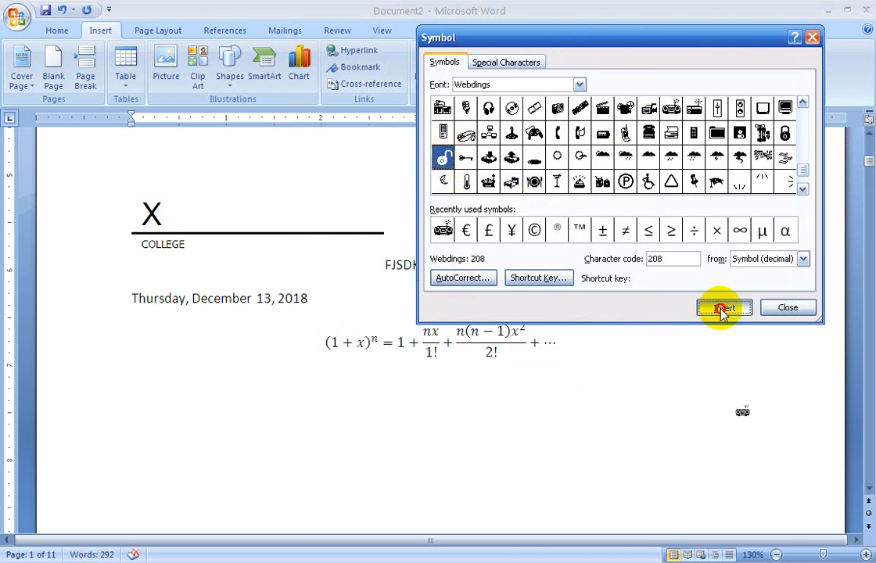
# Insert the Webdings dog (245), bird (243) and dog (245) symbols after the padlock and close the symbol dialog.
pyautogui.click(803, 188)
pyautogui.click(556, 182)
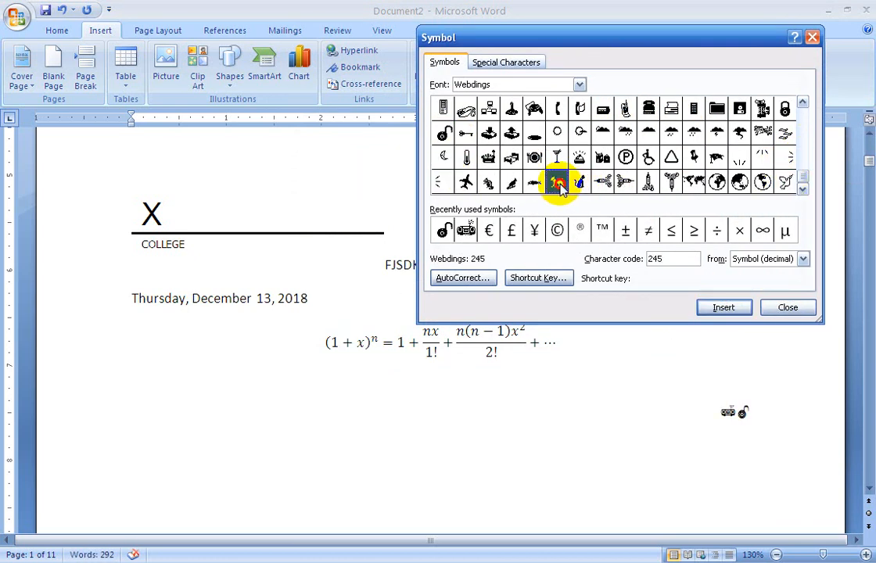
pyautogui.click(721, 307)
pyautogui.click(511, 182)
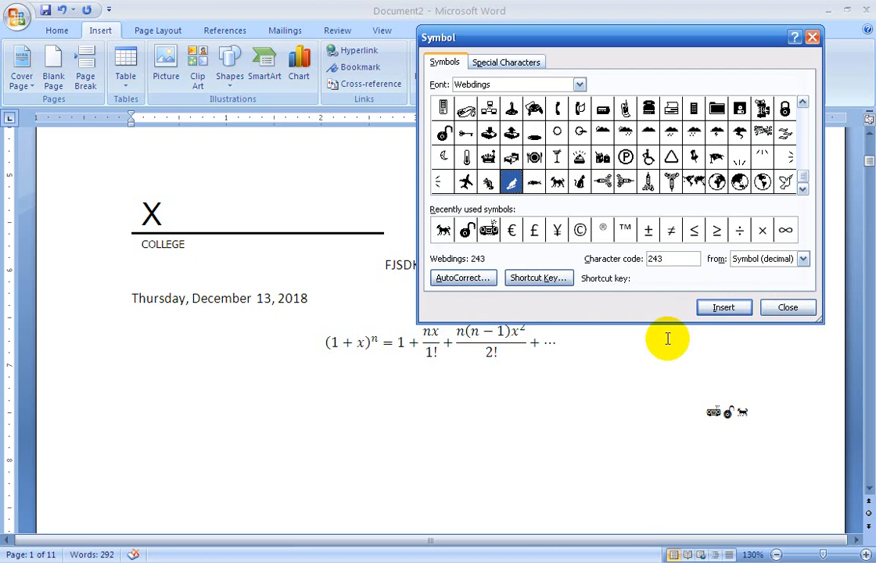
pyautogui.click(719, 308)
pyautogui.click(557, 182)
pyautogui.click(720, 307)
pyautogui.click(790, 306)
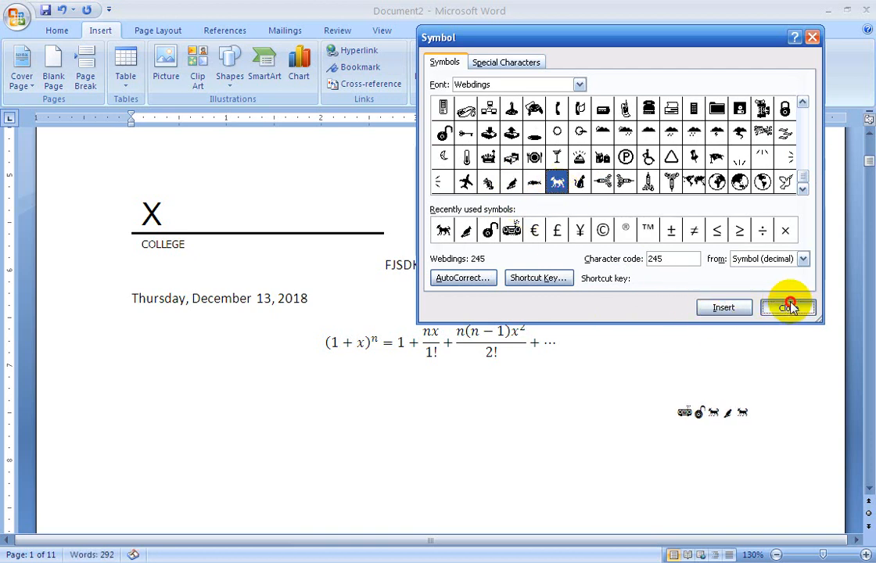
# Enlarge the five Webdings symbols until their row spans most of the text width, and deselect them.
pyautogui.moveTo(754, 413); pyautogui.dragTo(668, 417)
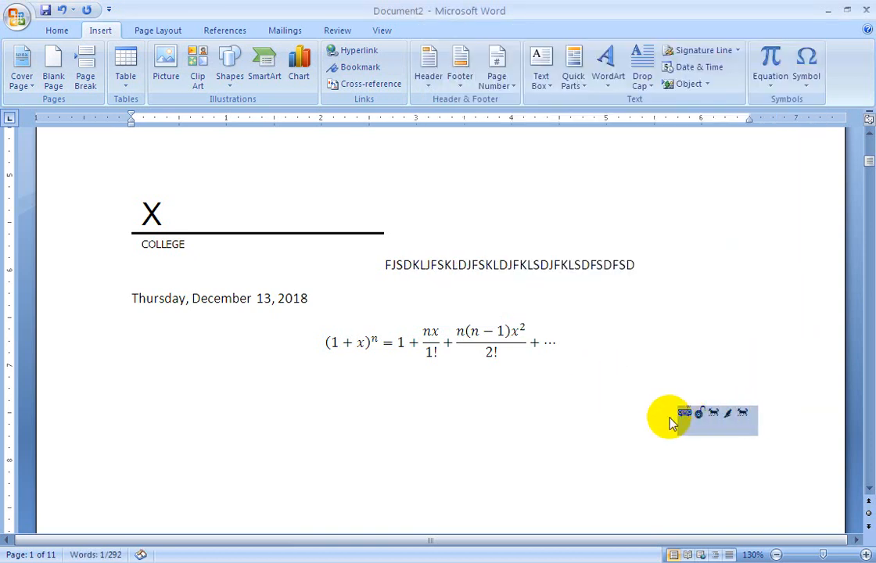
pyautogui.rightClick(668, 422)
pyautogui.click(659, 417)
pyautogui.click(769, 416)
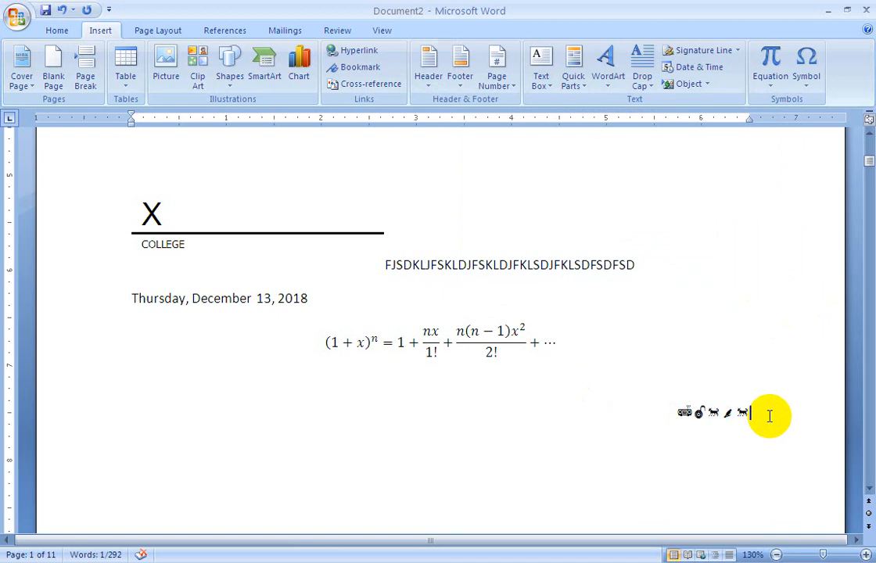
pyautogui.moveTo(768, 415); pyautogui.dragTo(670, 423)
pyautogui.hotkey('ctrl', ']')
pyautogui.hotkey('ctrl', ']')
pyautogui.hotkey('ctrl', ']')
pyautogui.hotkey('ctrl', ']')
pyautogui.hotkey('ctrl', ']')
pyautogui.hotkey('ctrl', ']')
pyautogui.hotkey('ctrl', ']')
pyautogui.hotkey('ctrl', ']')
pyautogui.hotkey('ctrl', ']')
pyautogui.hotkey('ctrl', ']')
pyautogui.hotkey('ctrl', ']')
pyautogui.hotkey('ctrl', ']')
pyautogui.hotkey('ctrl', ']')
pyautogui.hotkey('ctrl', ']')
pyautogui.hotkey('ctrl', ']')
pyautogui.hotkey('ctrl', ']')
pyautogui.hotkey('ctrl', ']')
pyautogui.hotkey('ctrl', ']')
pyautogui.hotkey('ctrl', ']')
pyautogui.hotkey('ctrl', ']')
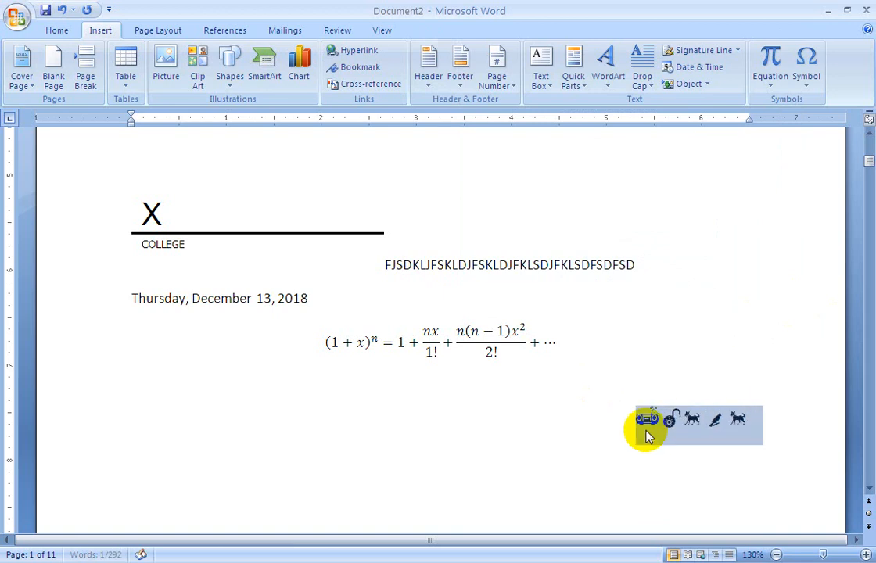
pyautogui.hotkey('ctrl', ']')
pyautogui.hotkey('ctrl', ']')
pyautogui.hotkey('ctrl', ']')
pyautogui.hotkey('ctrl', ']')
pyautogui.hotkey('ctrl', ']')
pyautogui.hotkey('ctrl', ']')
pyautogui.hotkey('ctrl', ']')
pyautogui.hotkey('ctrl', ']')
pyautogui.hotkey('ctrl', ']')
pyautogui.hotkey('ctrl', ']')
pyautogui.hotkey('ctrl', ']')
pyautogui.hotkey('ctrl', ']')
pyautogui.hotkey('ctrl', ']')
pyautogui.hotkey('ctrl', ']')
pyautogui.hotkey('ctrl', ']')
pyautogui.hotkey('ctrl', ']')
pyautogui.hotkey('ctrl', ']')
pyautogui.hotkey('ctrl', ']')
pyautogui.hotkey('ctrl', ']')
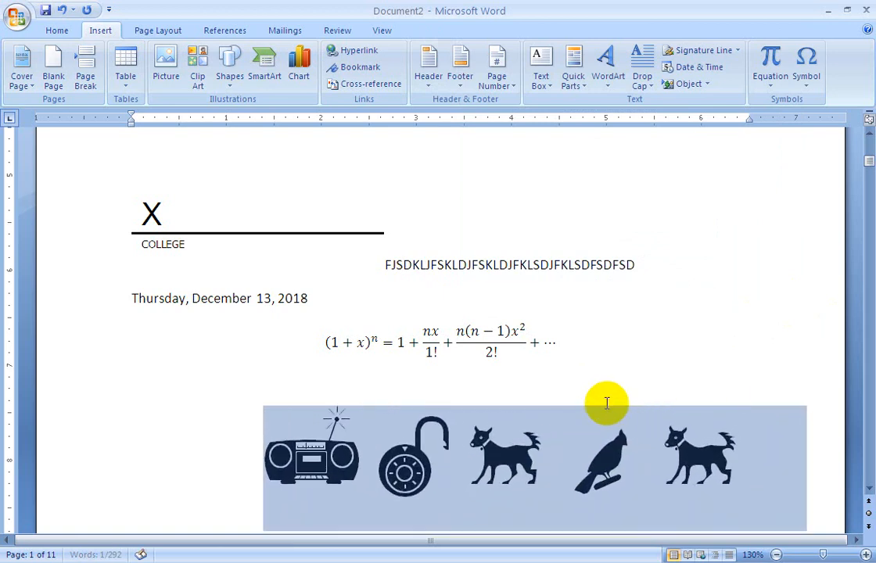
pyautogui.click(750, 337)
# Place the cursor between the bird and the last dog and open the full symbol set in the Arial font.
pyautogui.scroll(-5, 680, 342)
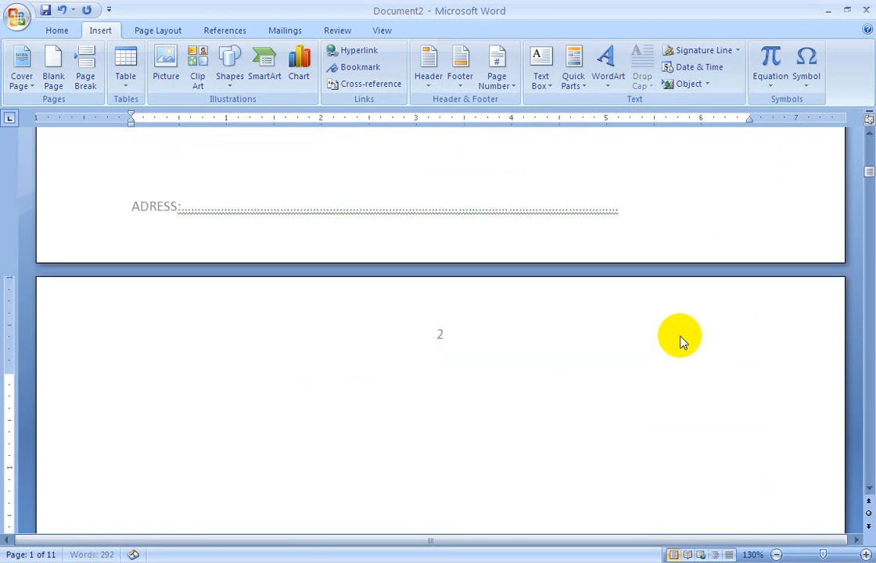
pyautogui.scroll(4, 504, 328)
pyautogui.click(674, 229)
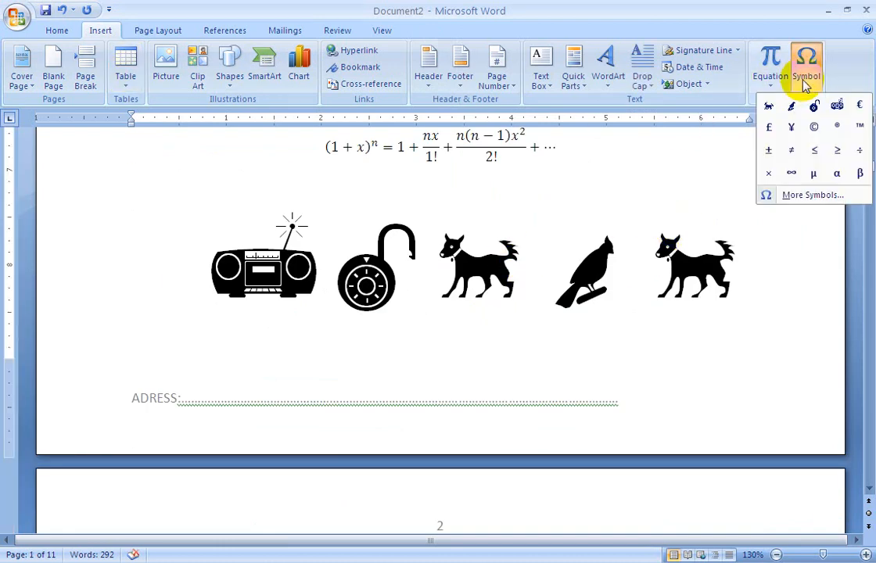
pyautogui.click(809, 194)
pyautogui.click(579, 85)
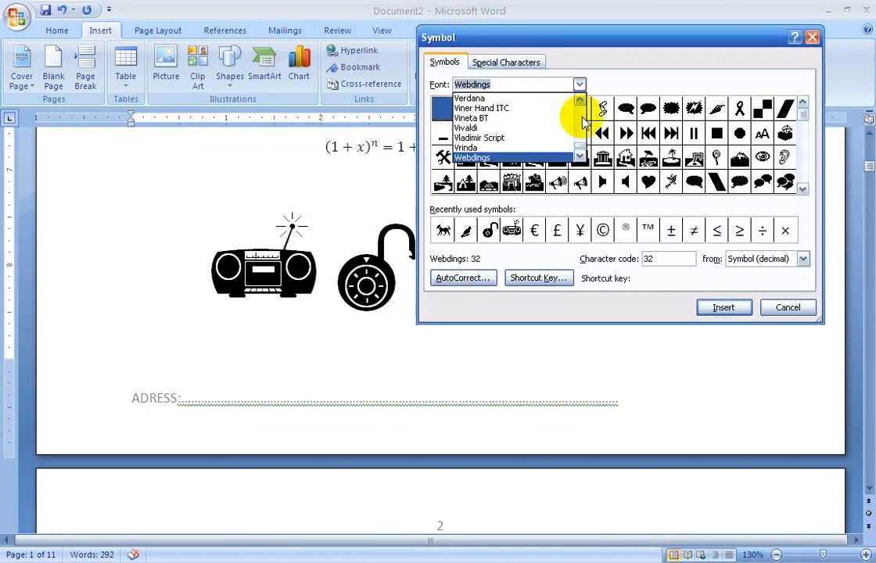
pyautogui.moveTo(579, 149); pyautogui.dragTo(580, 107)
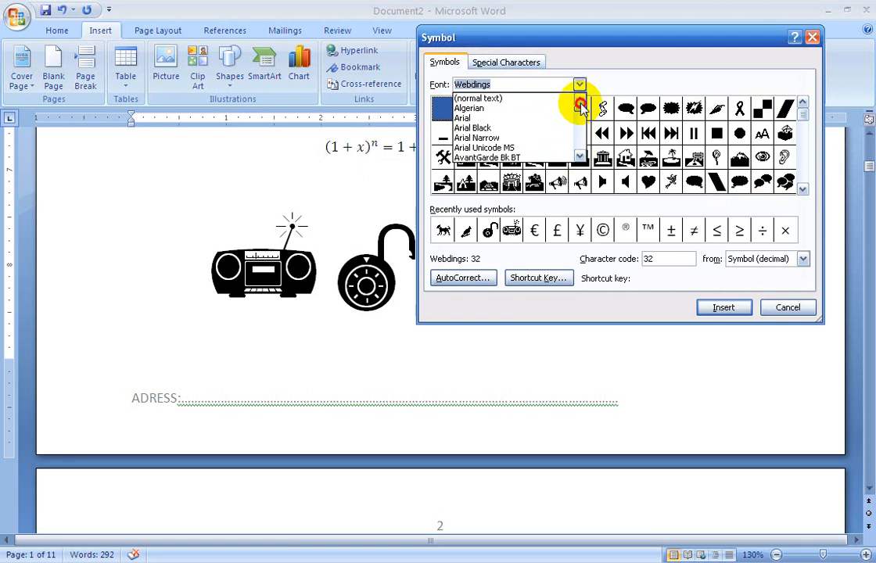
pyautogui.click(462, 118)
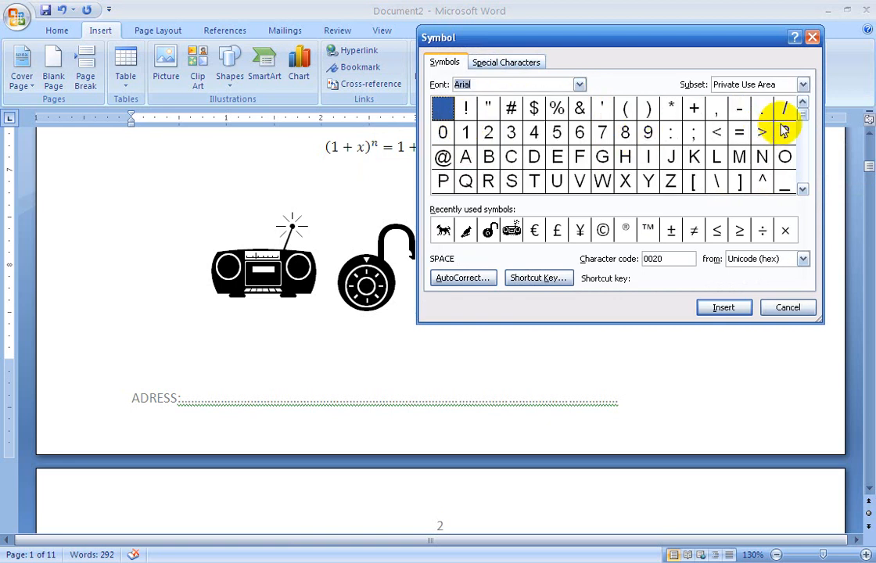
# Insert the Arial symbol Arabic letter Kaf medial form (FEDC) before the last dog and move the dialog aside.
pyautogui.moveTo(806, 117); pyautogui.dragTo(802, 182)
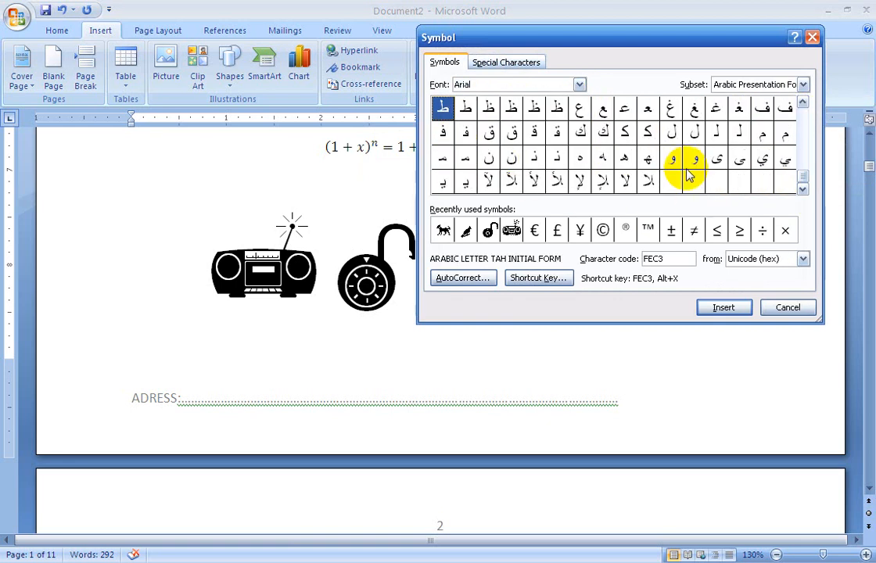
pyautogui.click(646, 134)
pyautogui.click(721, 307)
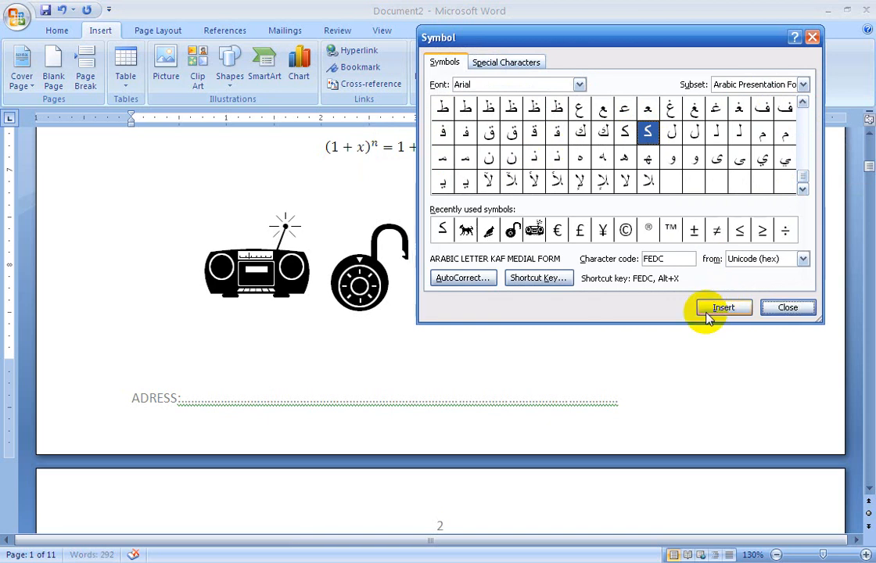
pyautogui.moveTo(553, 47); pyautogui.dragTo(289, 71)
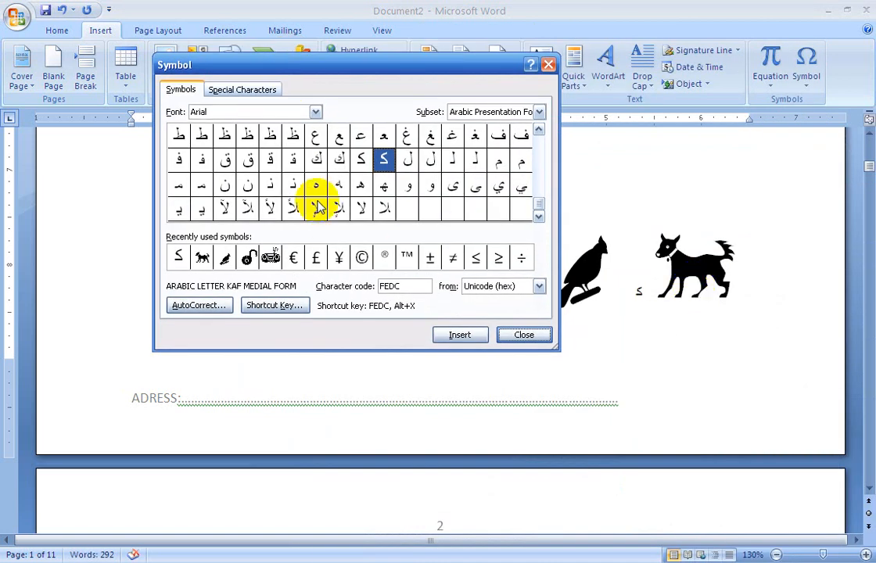
# Insert the Arabic letter Alef final form (FE8E) after the Kaf.
pyautogui.click(538, 130)
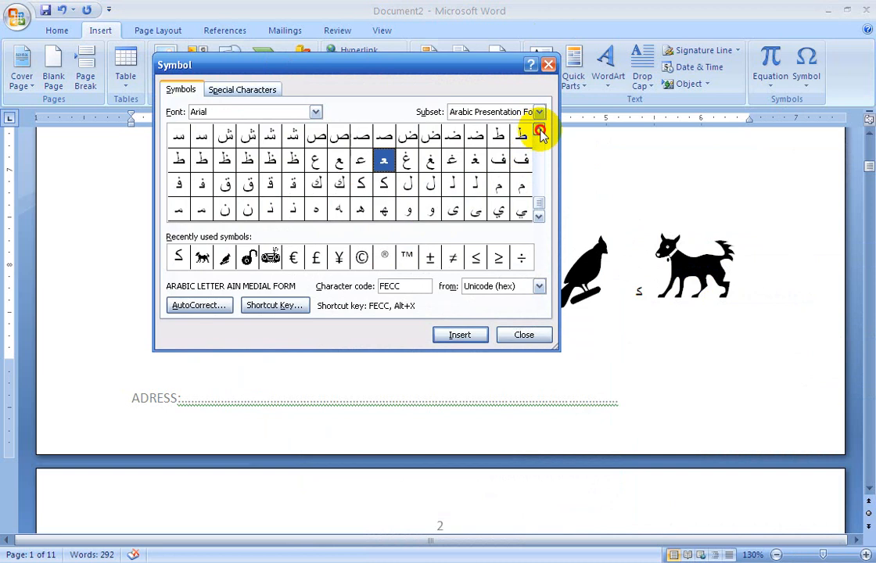
pyautogui.click(538, 130)
pyautogui.click(538, 130)
pyautogui.click(538, 129)
pyautogui.click(538, 130)
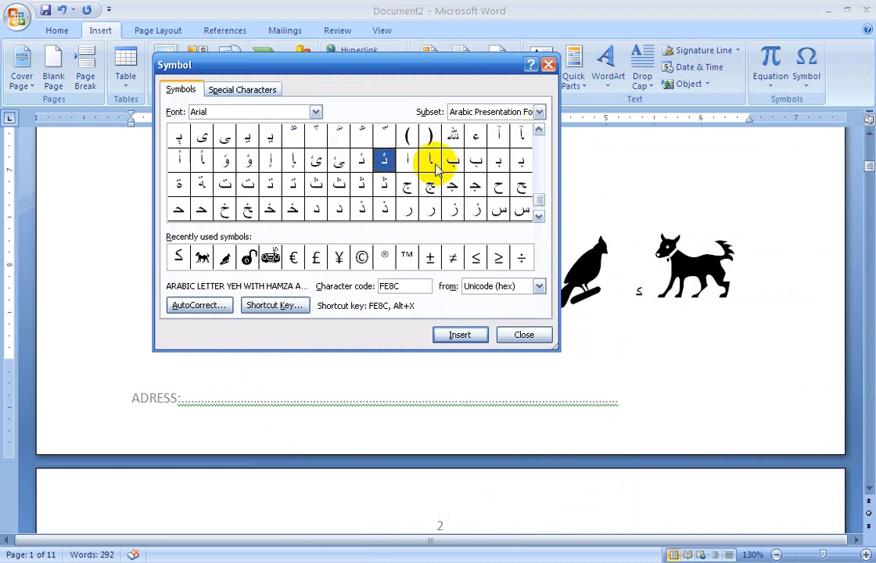
pyautogui.click(466, 332)
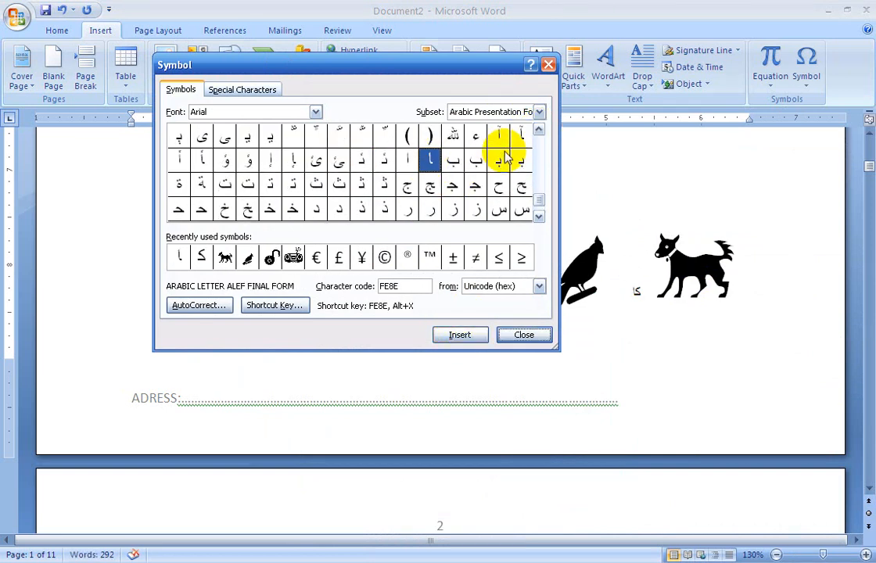
# Insert the Arabic letters Sheen medial form (FEB8) and Feh final form (FED2), and close the symbol dialog.
pyautogui.click(534, 216)
pyautogui.click(535, 217)
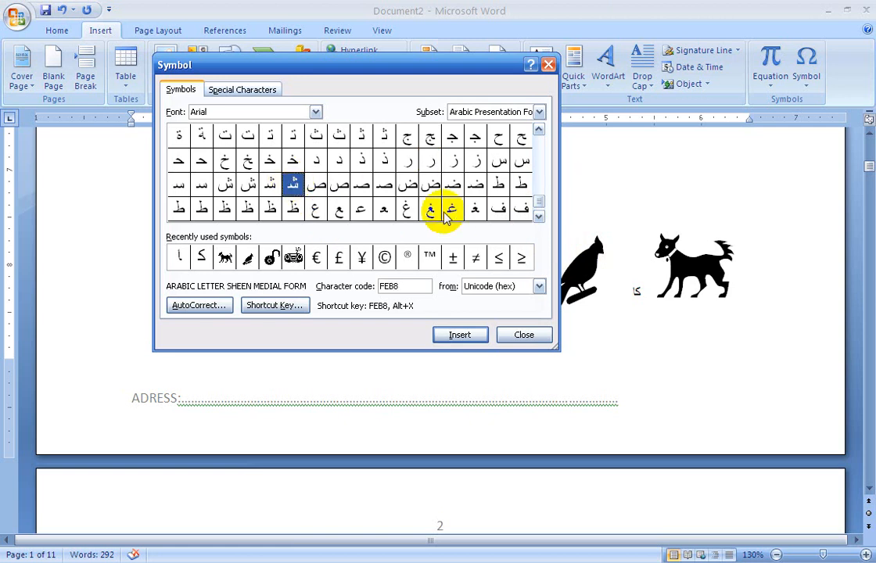
pyautogui.click(456, 335)
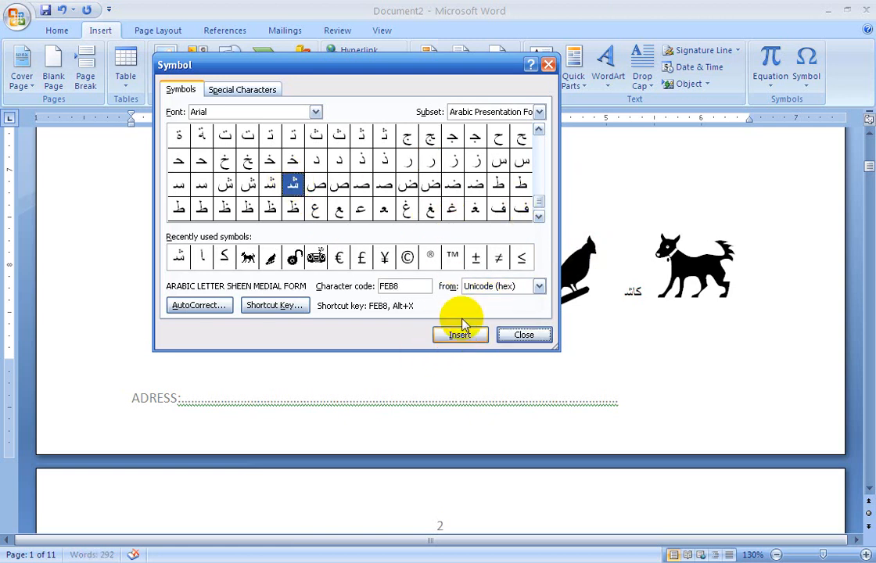
pyautogui.click(518, 211)
pyautogui.click(473, 334)
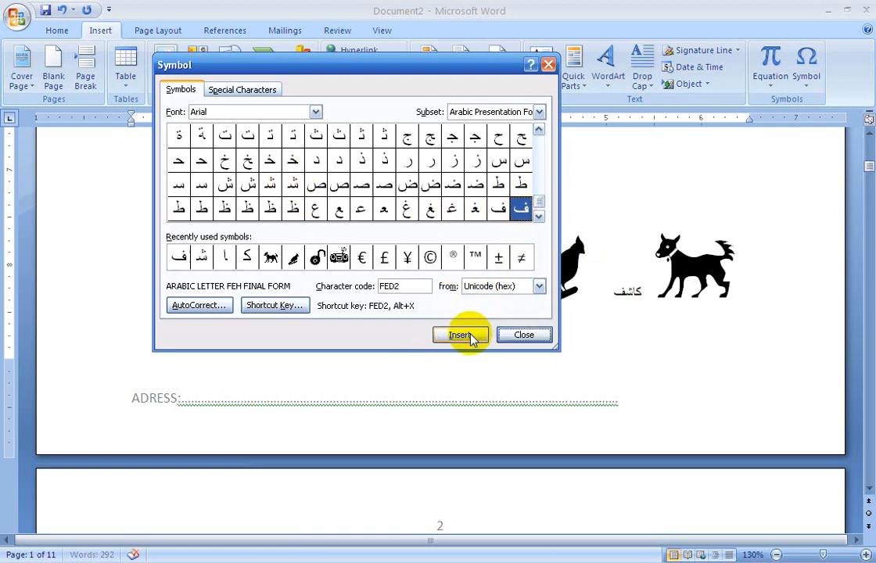
pyautogui.click(525, 335)
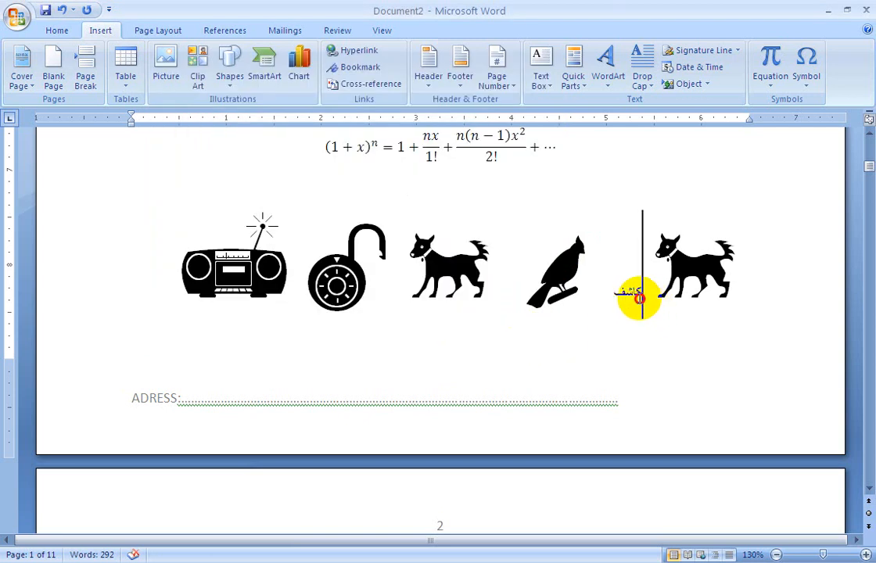
# Enlarge the font size of the Arabic word between the bird and the last dog, deselect it and return to the insert commands.
pyautogui.doubleClick(638, 296)
pyautogui.click(639, 295)
pyautogui.doubleClick(638, 295)
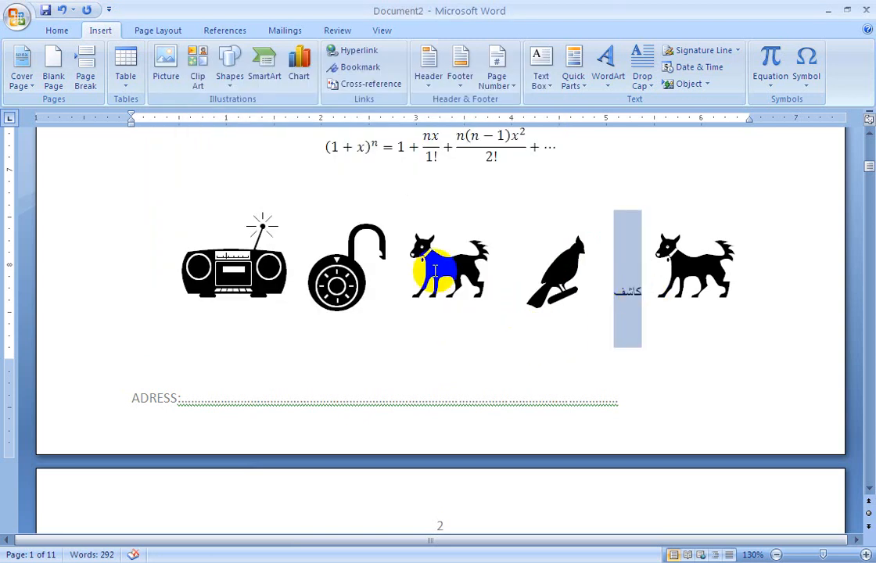
pyautogui.click(60, 30)
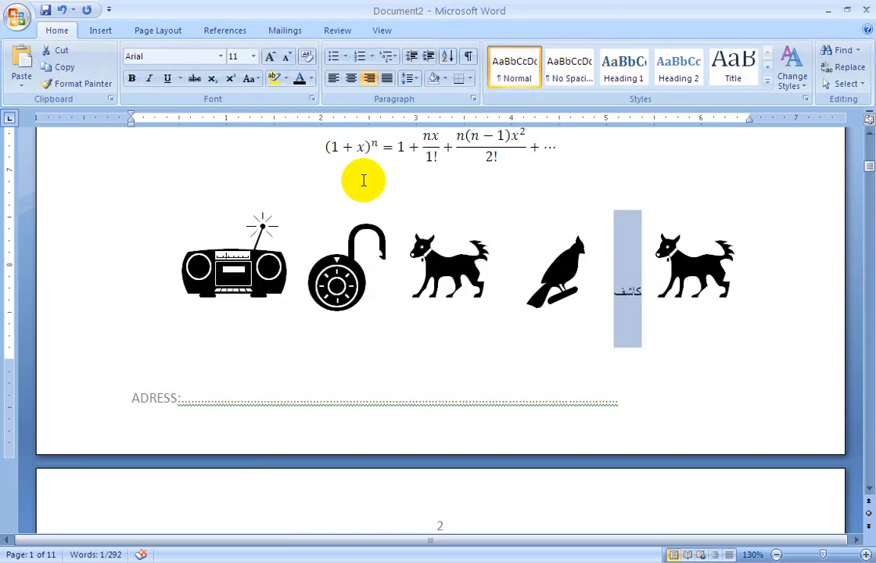
pyautogui.click(253, 56)
pyautogui.click(235, 219)
pyautogui.click(381, 332)
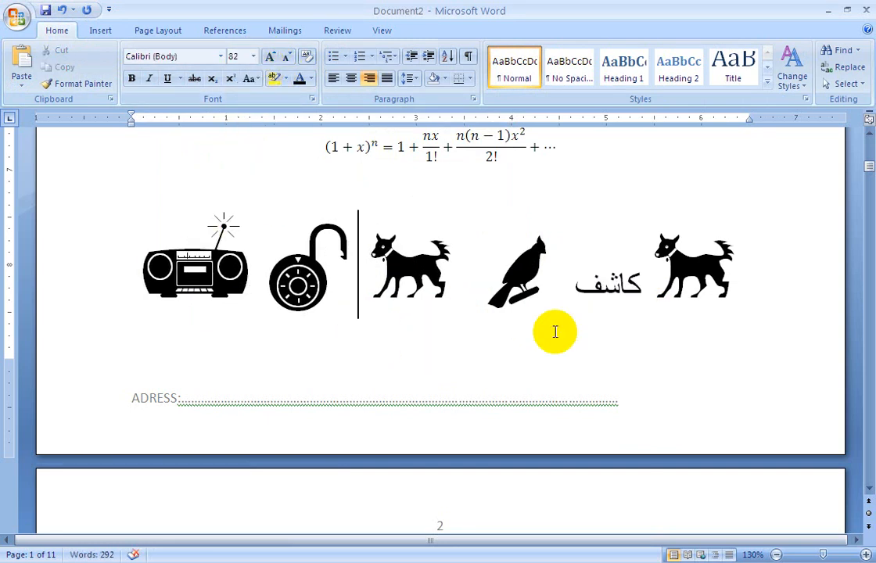
pyautogui.click(99, 29)
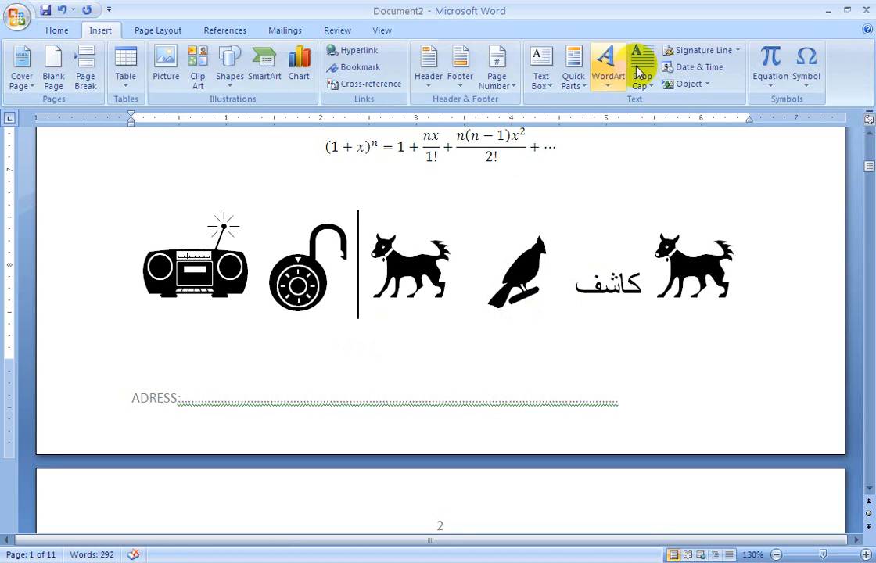